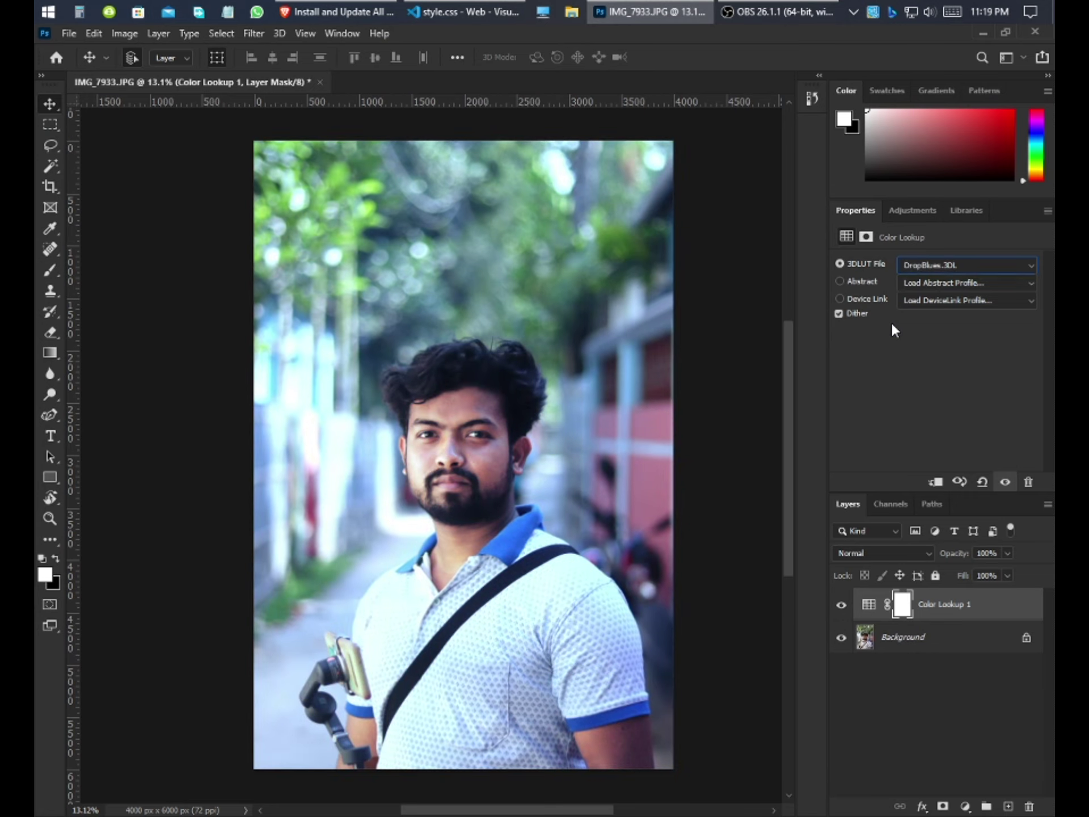
Apply the DropBlues.3DL colour lookup and duplicate the Background layer
key("Up")
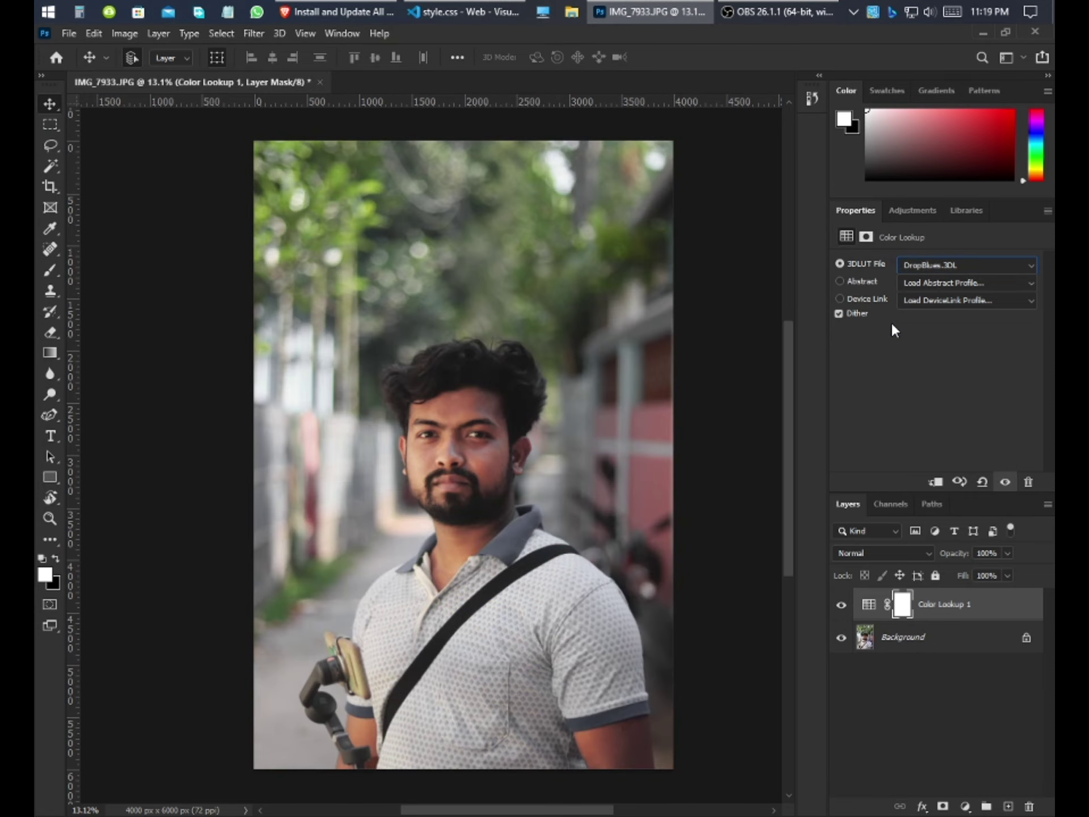
right_click(937, 635)
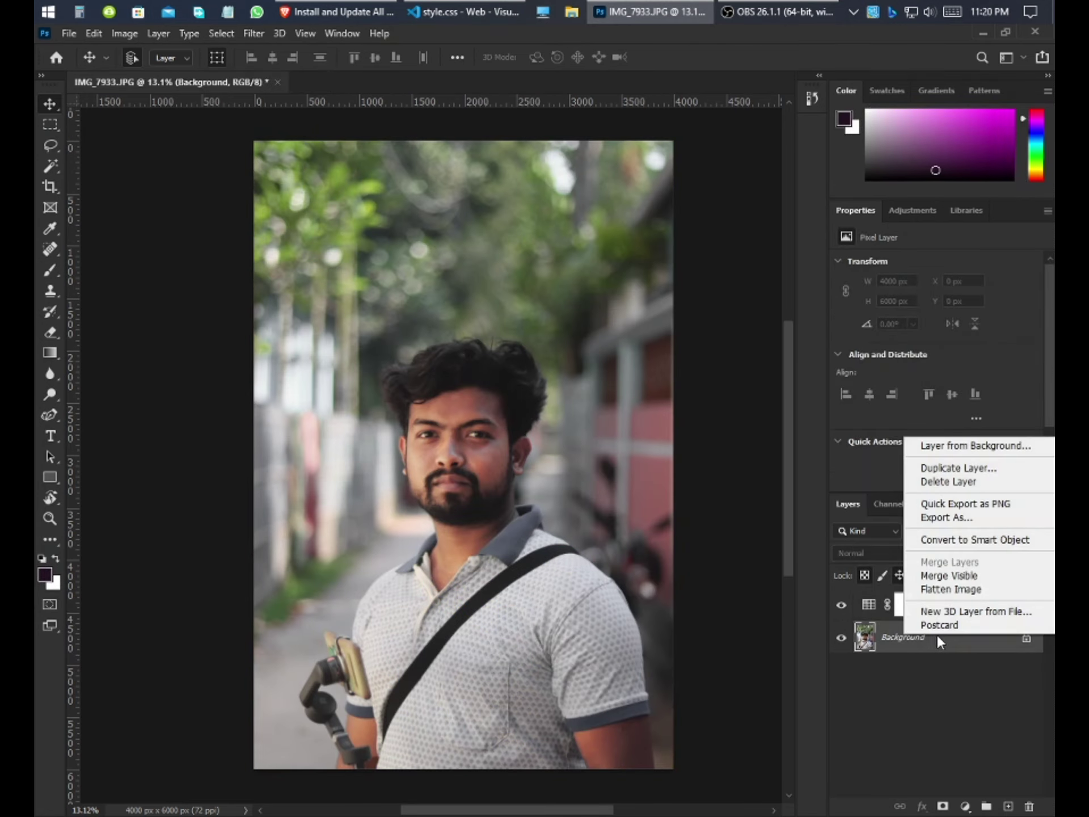
left_click(955, 465)
key("Return")
Merge the Color Lookup 1 layer with Background copy and convert the merged layer to a smart object
left_click(945, 603, "shift")
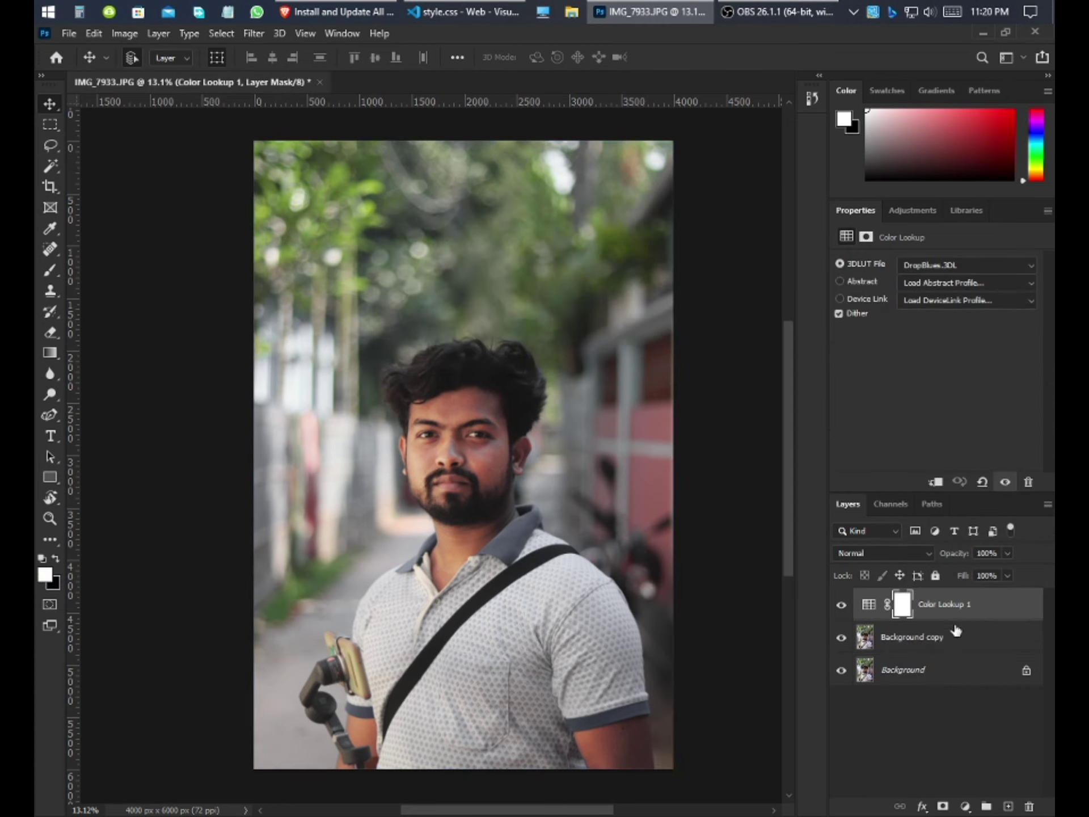
right_click(959, 632)
left_click(841, 616)
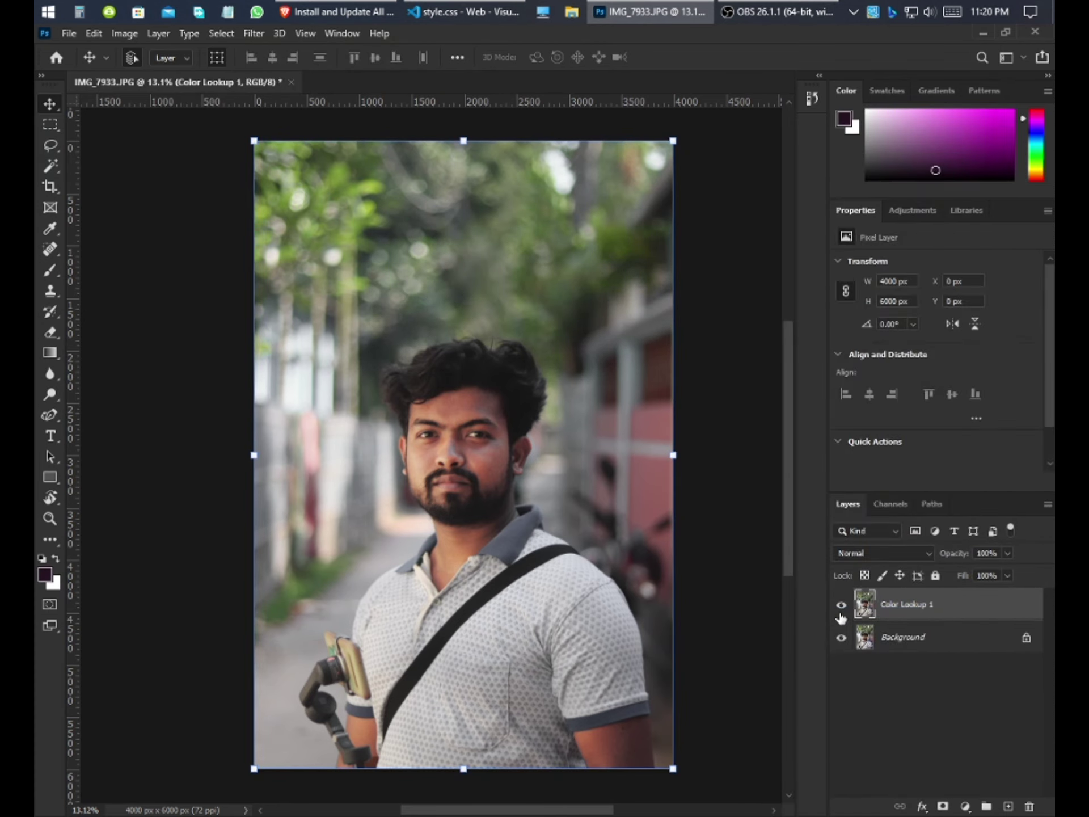
right_click(959, 611)
left_click(822, 364)
left_click(254, 33)
left_click(295, 148)
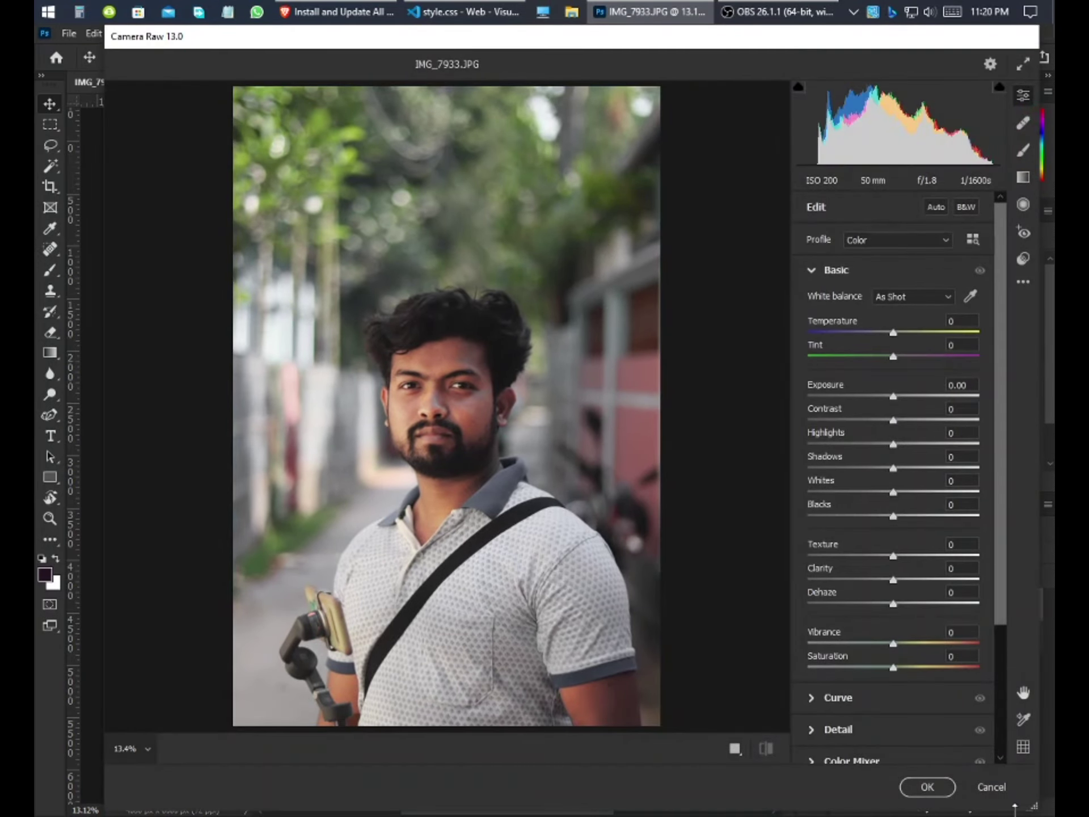
key("Escape")
Crop away the upper part of the photo so the canvas is about 4000 x 4584 px
left_click(50, 186)
left_click_drag(463, 142, 463, 216)
left_click(750, 57)
key("ctrl+0")
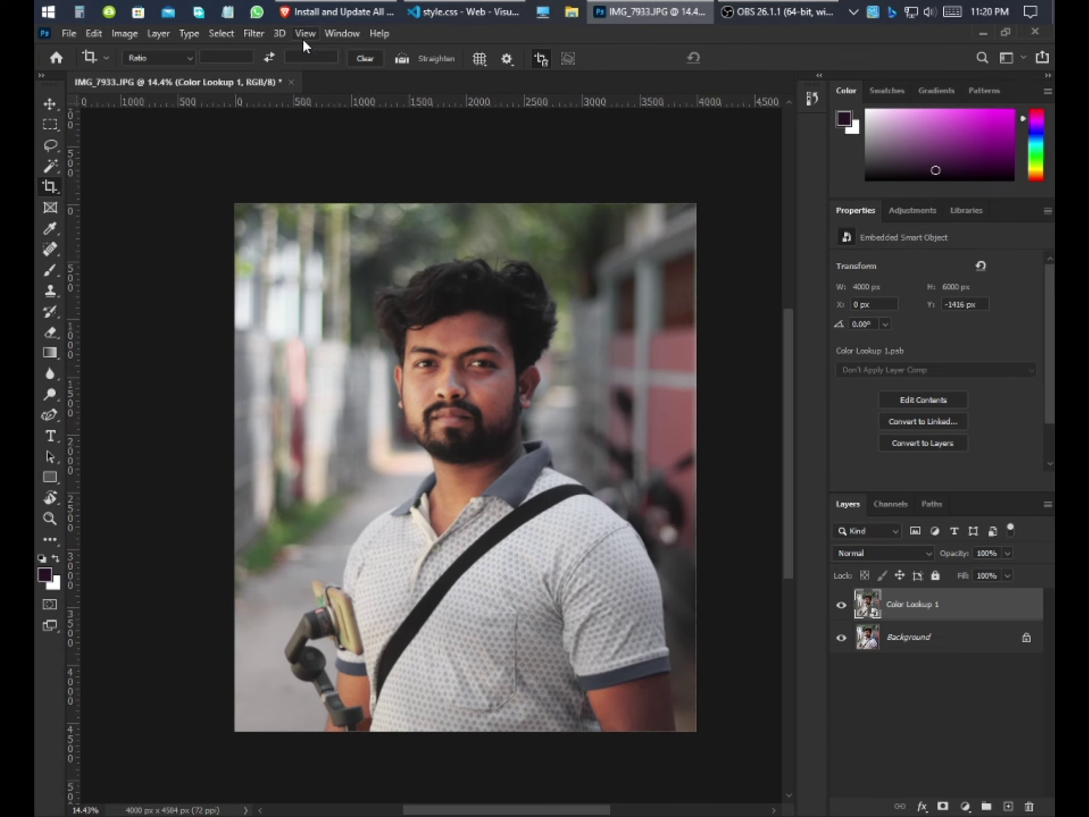
Start a Camera Raw filter on the smart object and set Texture to +34 and Clarity to +25
left_click(261, 33)
left_click(355, 151)
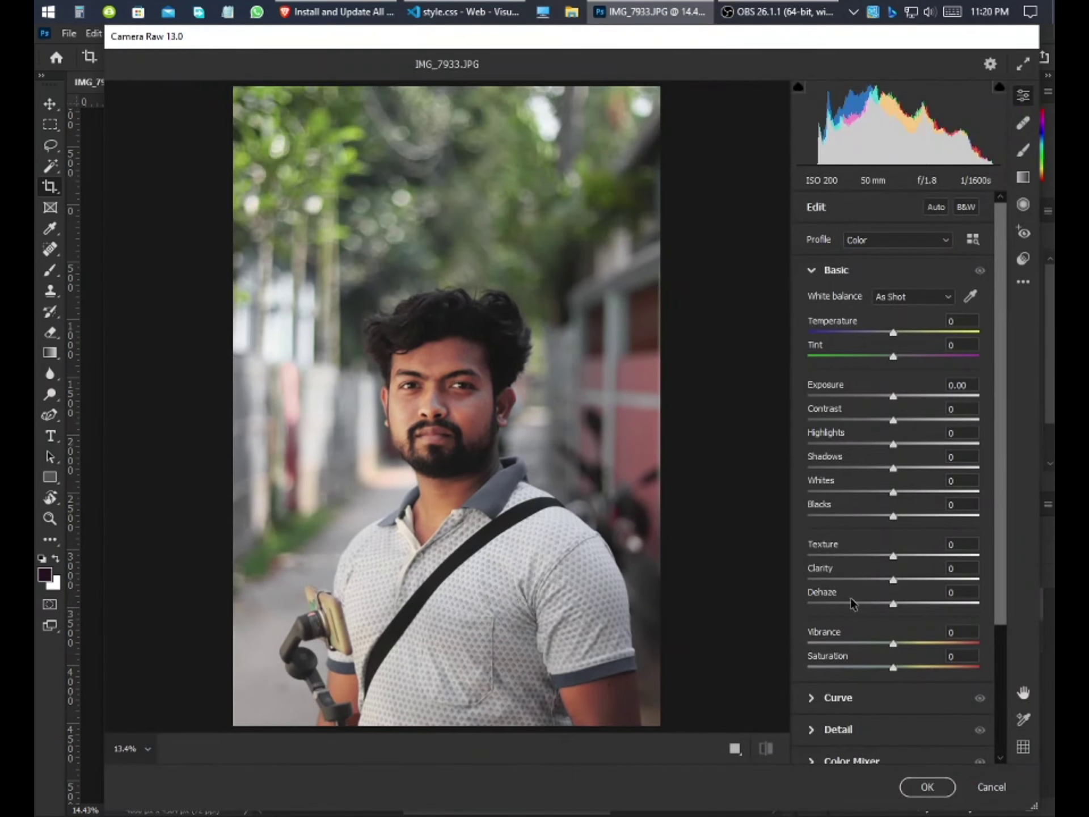
left_click_drag(821, 550, 842, 572)
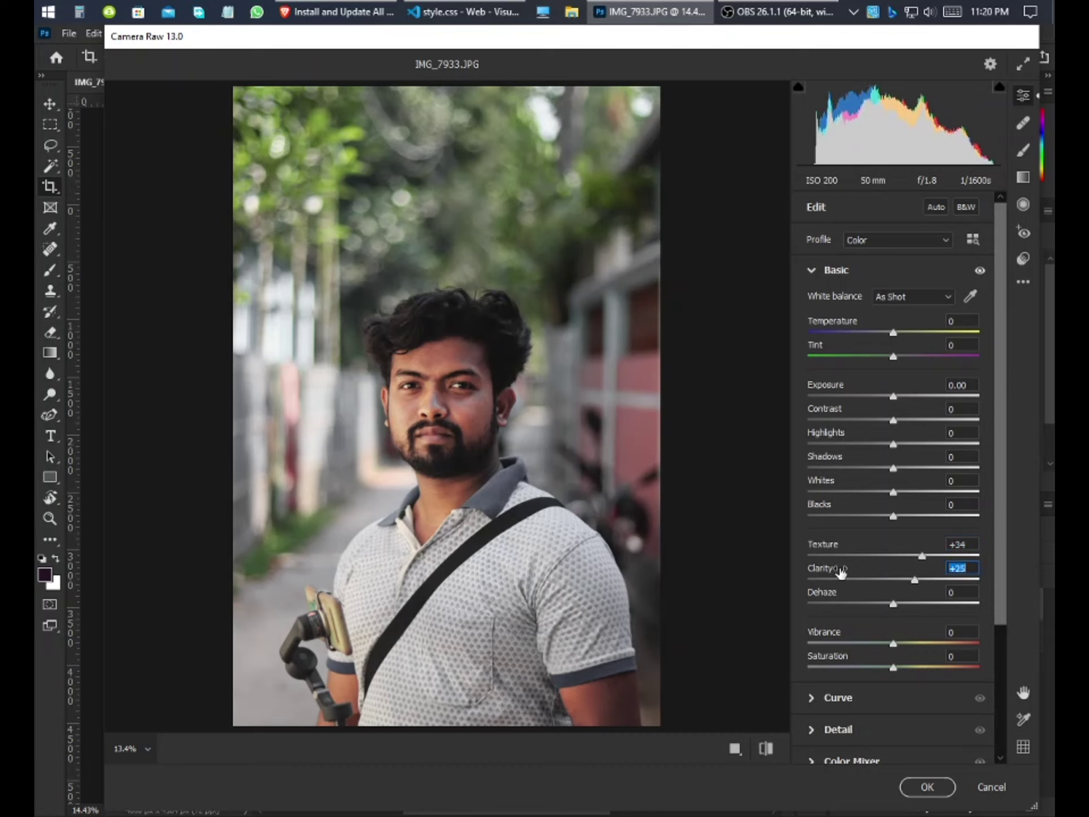
Set the calibration to Green Primary hue +46, Red Primary saturation -17 and Shadows tint -79
scroll(851, 574, "down", 5)
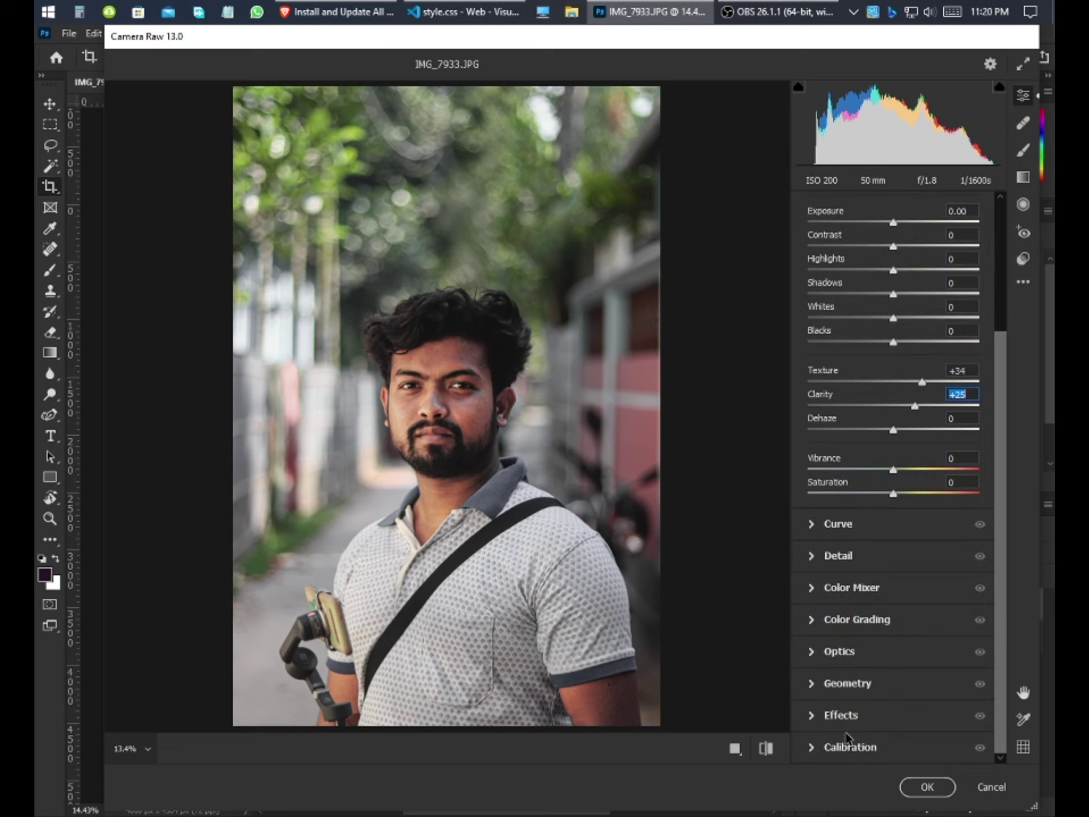
left_click(850, 744)
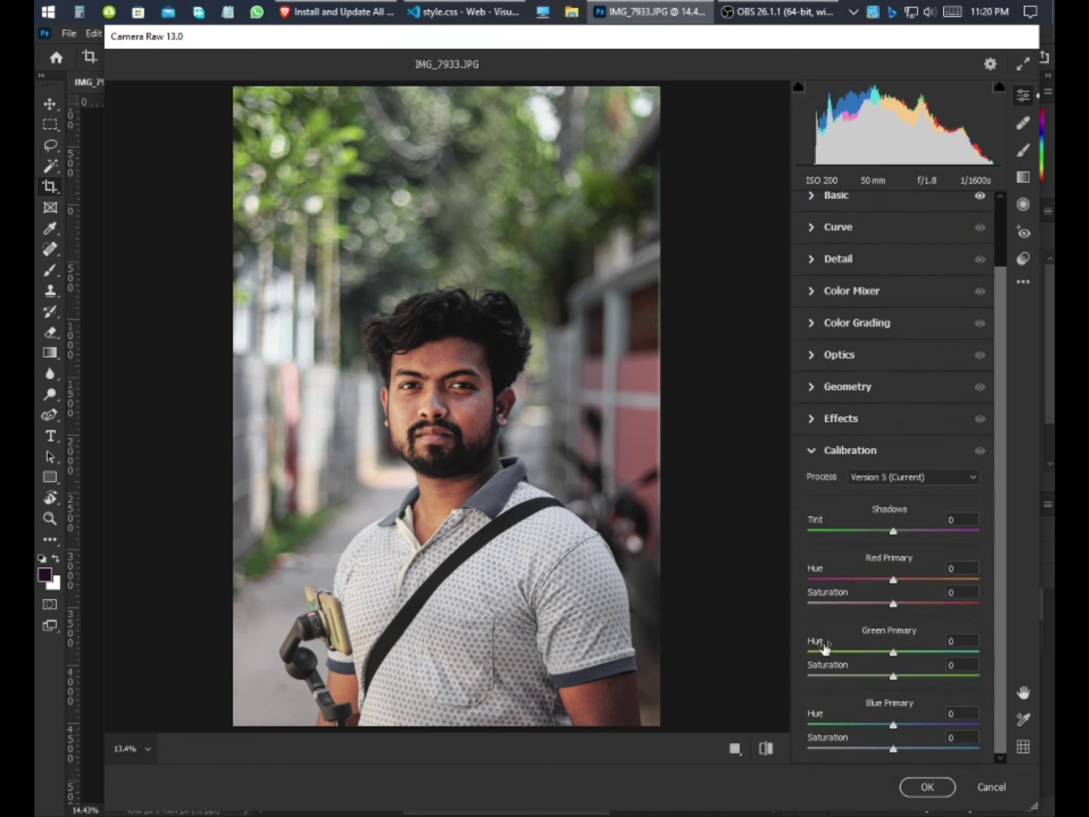
left_click_drag(825, 647, 859, 647)
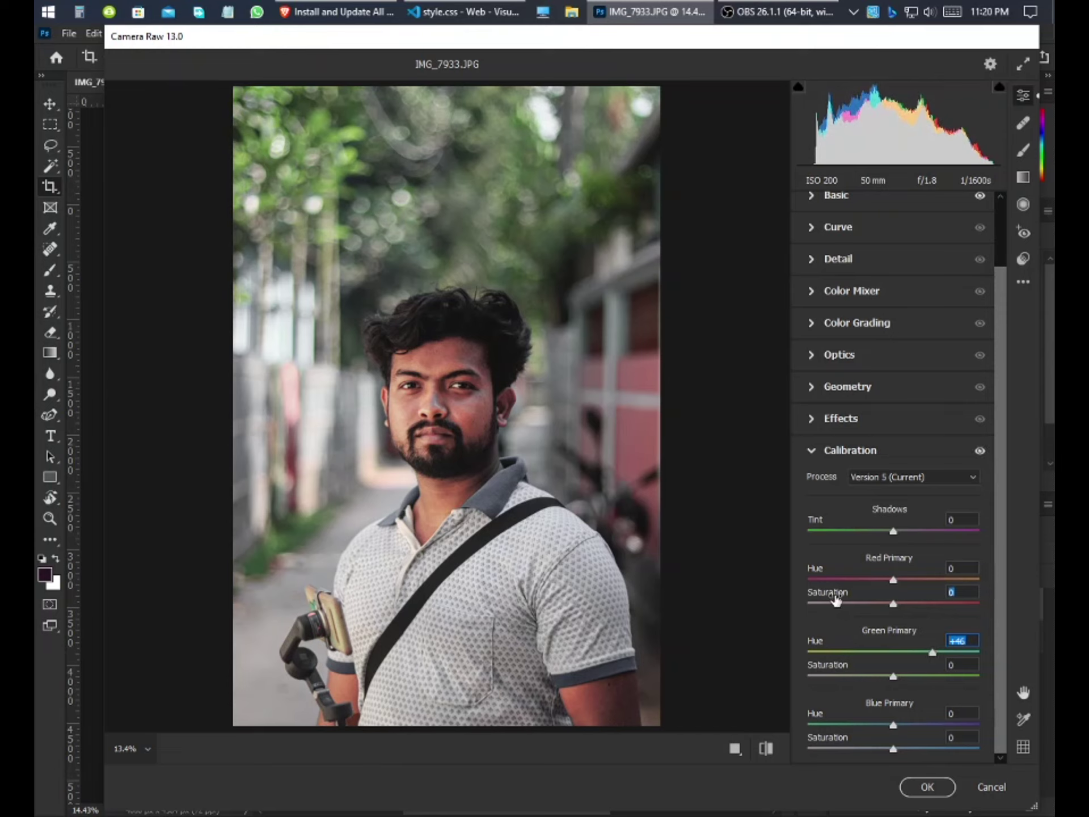
mouse_move(836, 598)
left_mouse_down()
mouse_move(801, 598)
mouse_move(824, 601)
left_mouse_up()
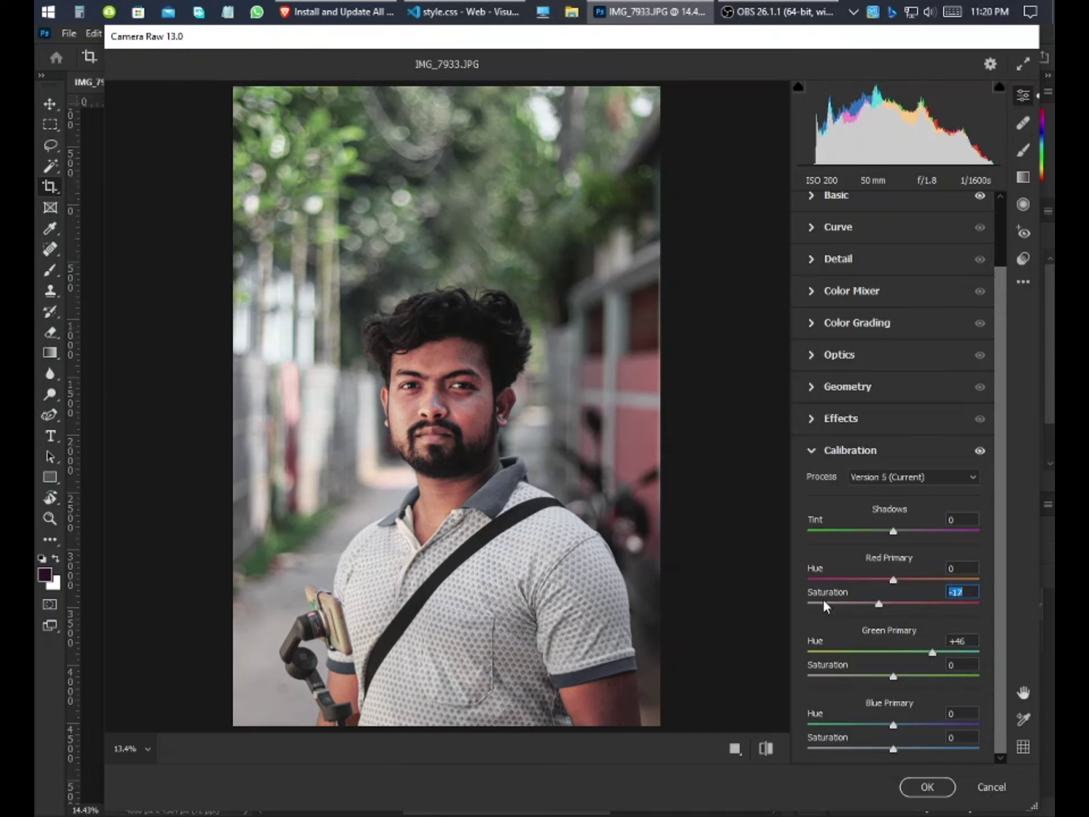
left_click_drag(812, 521, 915, 587)
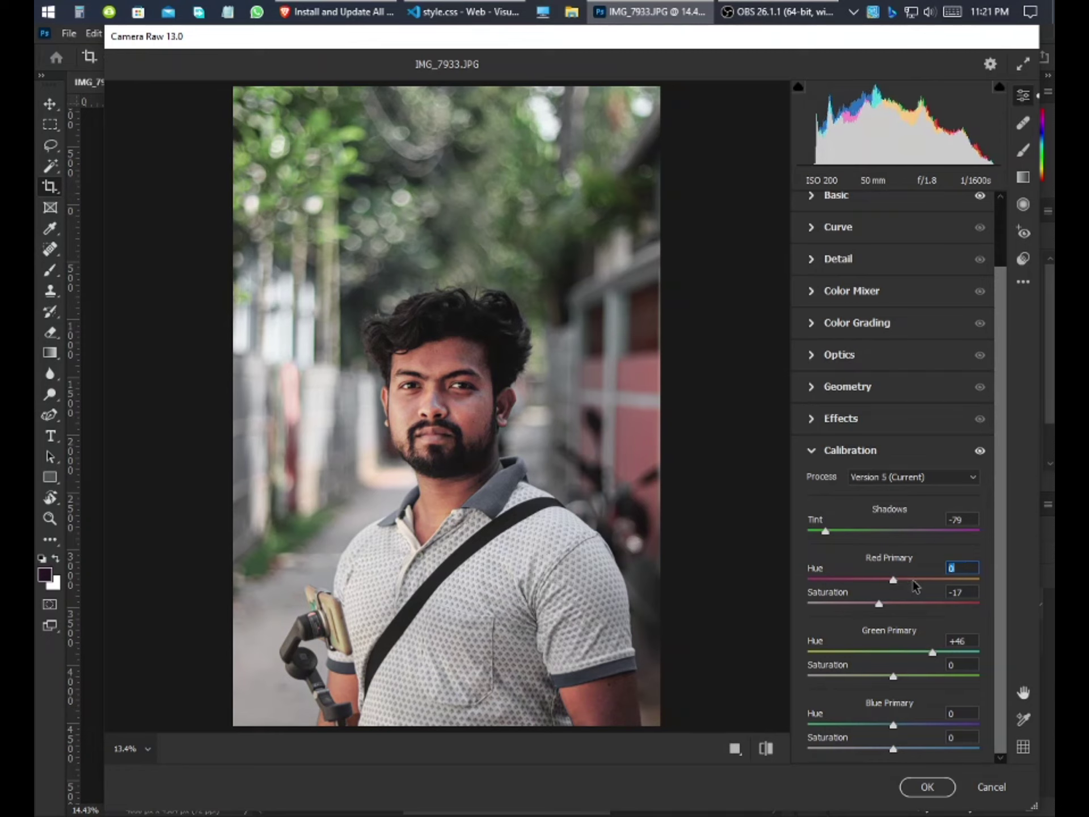
Shape the parametric curve to Highlights +29, Lights -11, Darks +26 and Shadows -46, and set Vibrance to +13
scroll(908, 567, "up", 3)
left_click(839, 302)
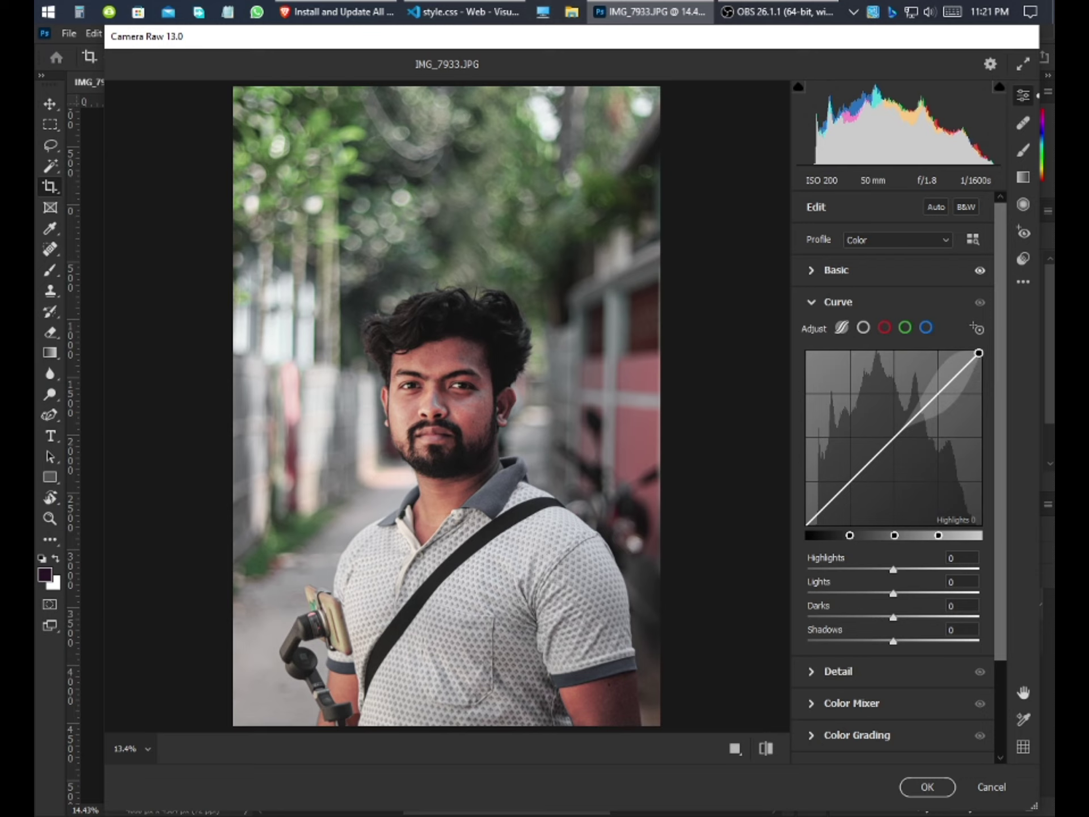
left_click_drag(978, 353, 979, 351)
left_click_drag(897, 433, 812, 527)
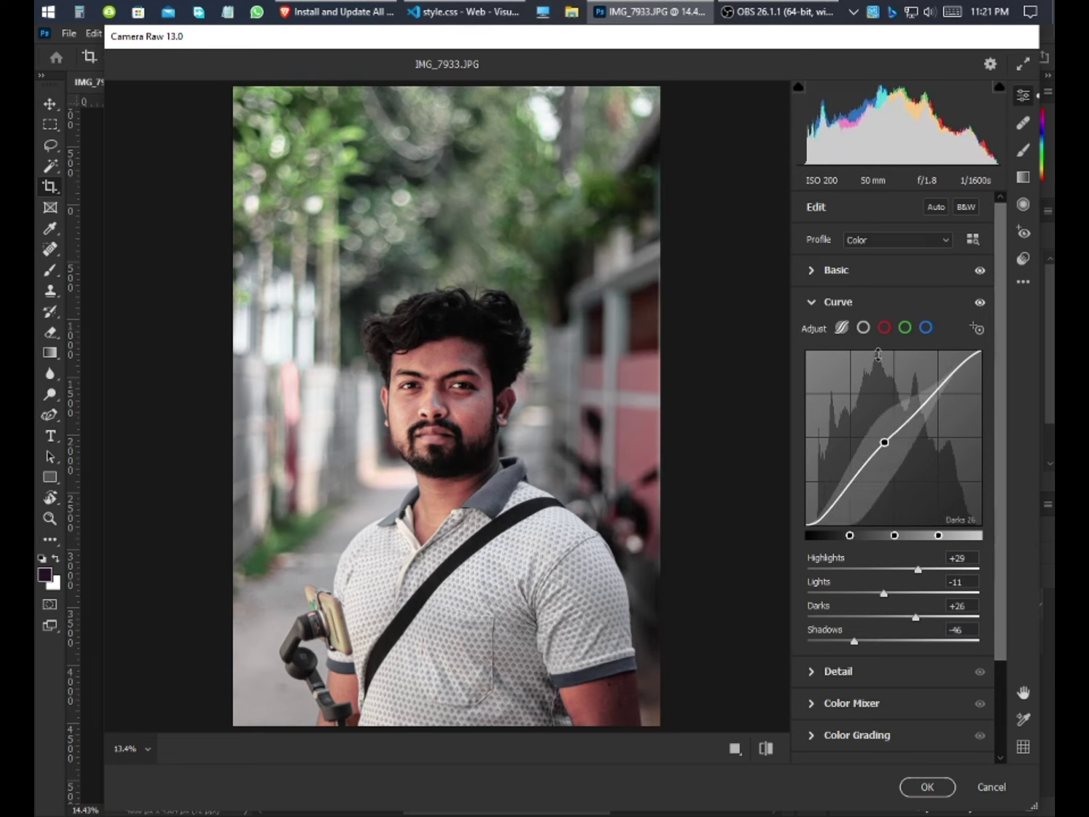
left_click(816, 272)
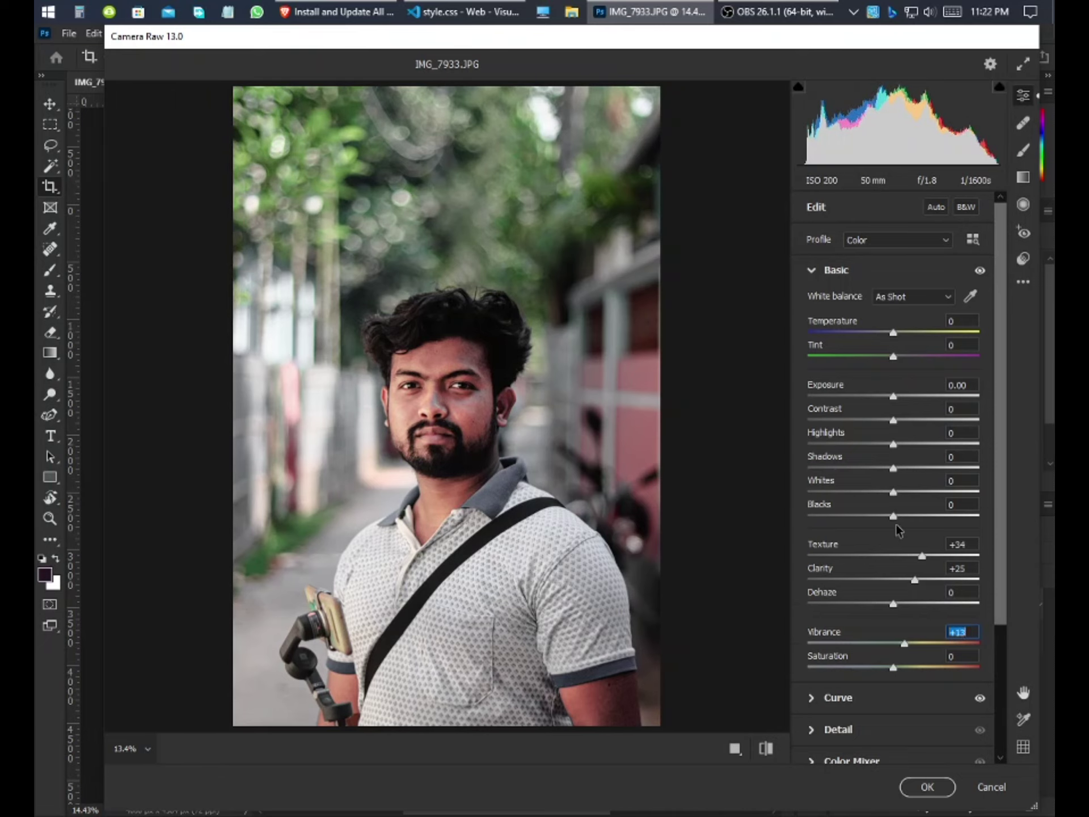
Raise the Oranges saturation to +39 in the Color Mixer
scroll(897, 525, "down", 3)
left_click(812, 595)
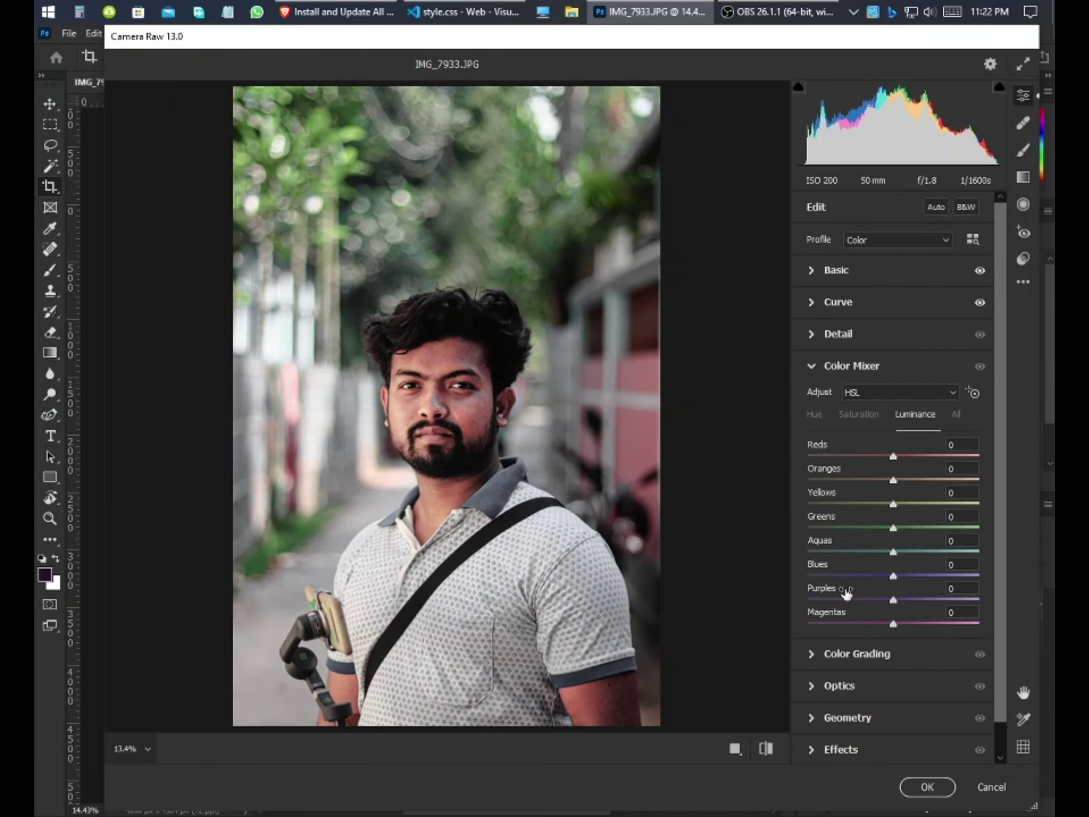
left_click(858, 414)
left_click_drag(826, 474, 859, 478)
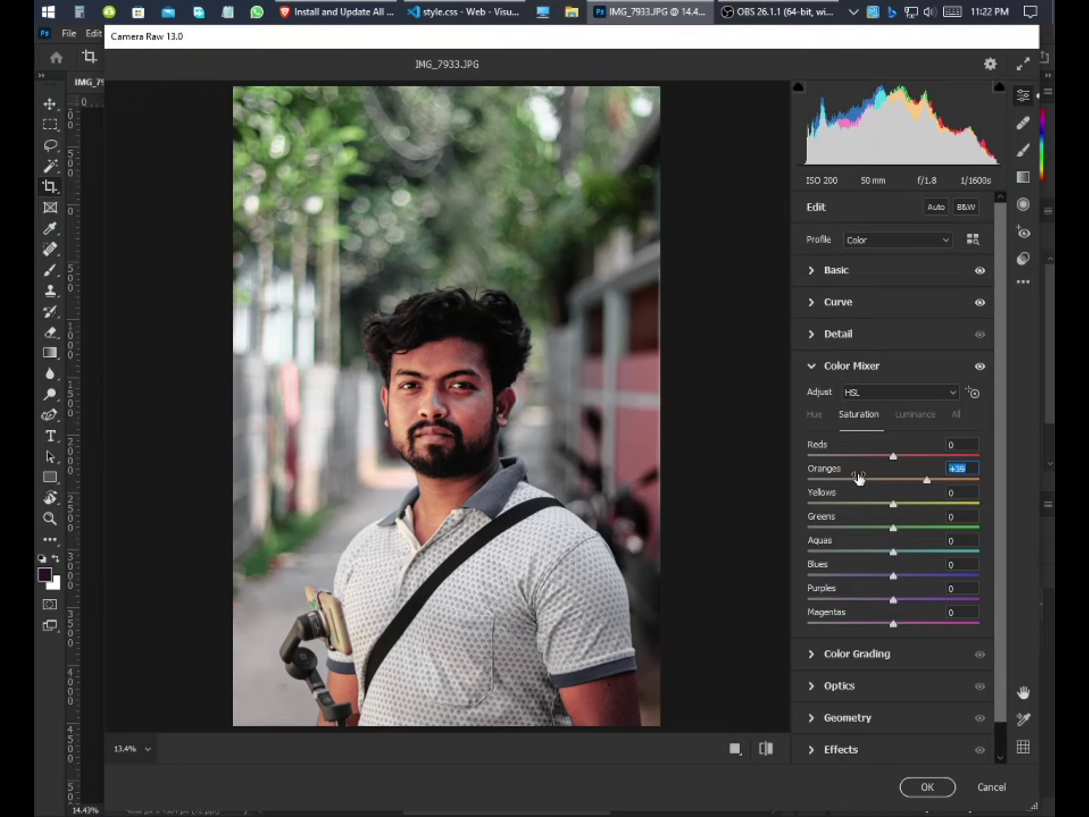
Set the Color Mixer hues to Greens -100, Yellows -100, Reds -1 and Oranges +4, and apply the Camera Raw filter
left_click(814, 418)
left_click_drag(824, 518, 811, 525)
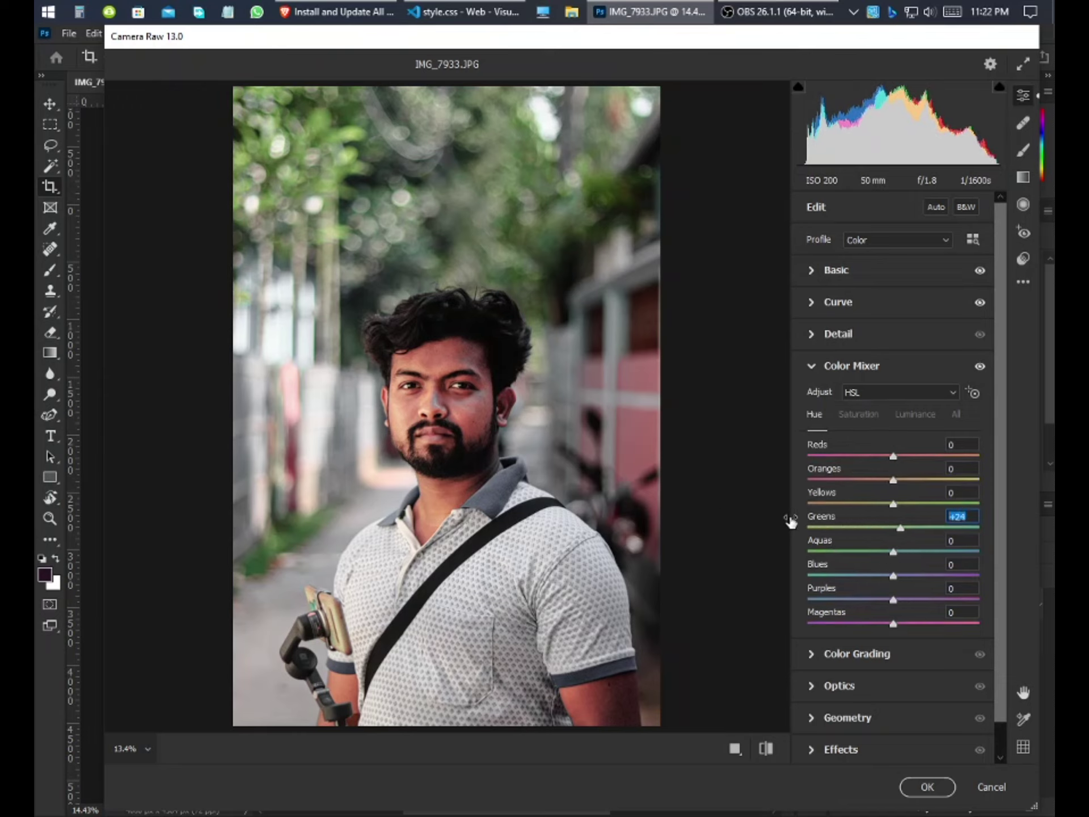
left_click_drag(822, 494, 710, 510)
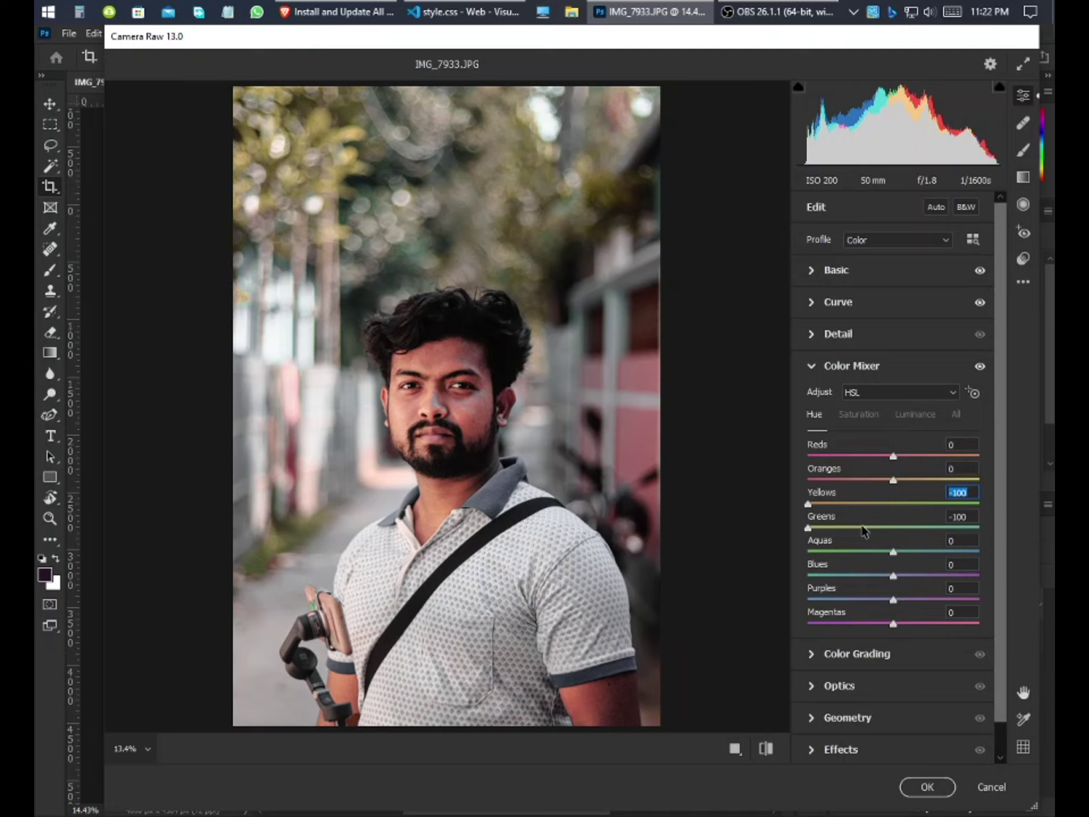
left_click_drag(822, 451, 835, 476)
left_click(927, 787)
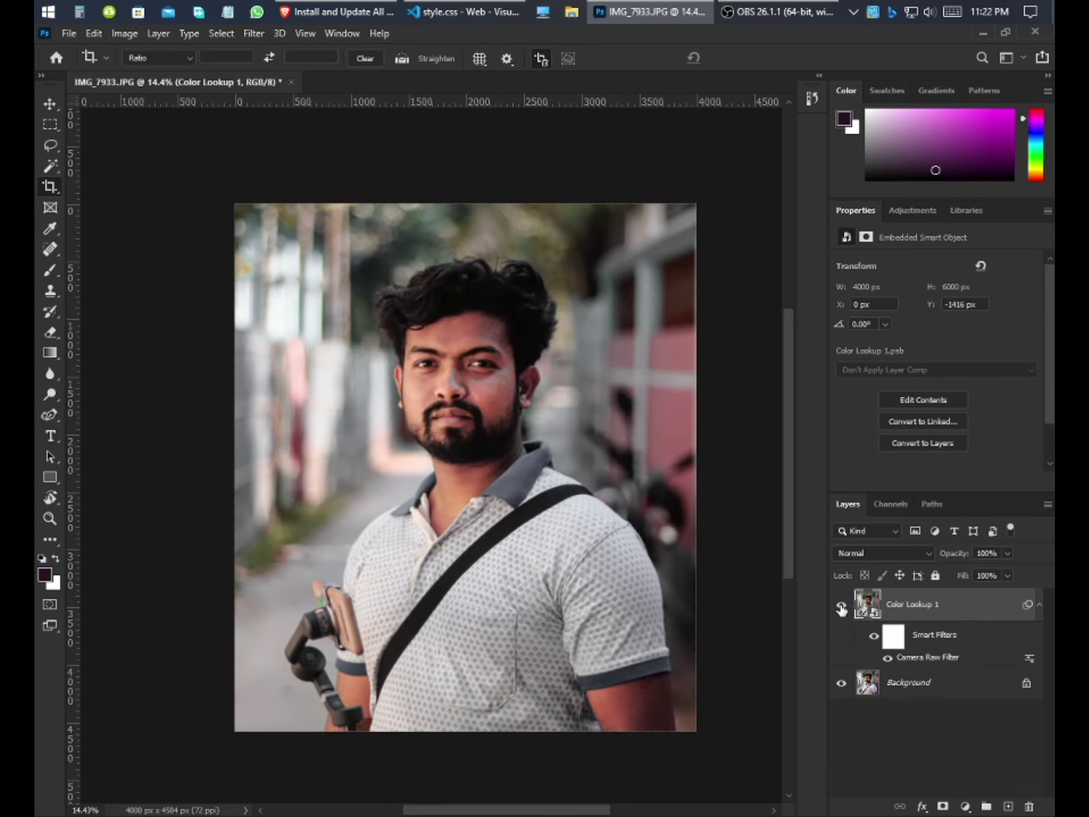
Compare the photo before and after the edits by toggling the Color Lookup 1 layer's visibility
left_click(841, 605)
left_click(841, 606)
left_click(841, 606)
left_click(841, 606)
left_click(842, 606)
left_click(842, 606)
Sharpen the Color Lookup 1 layer with an Unsharp Mask of 500% amount, 1.0 pixel radius and threshold 0
left_click(253, 33)
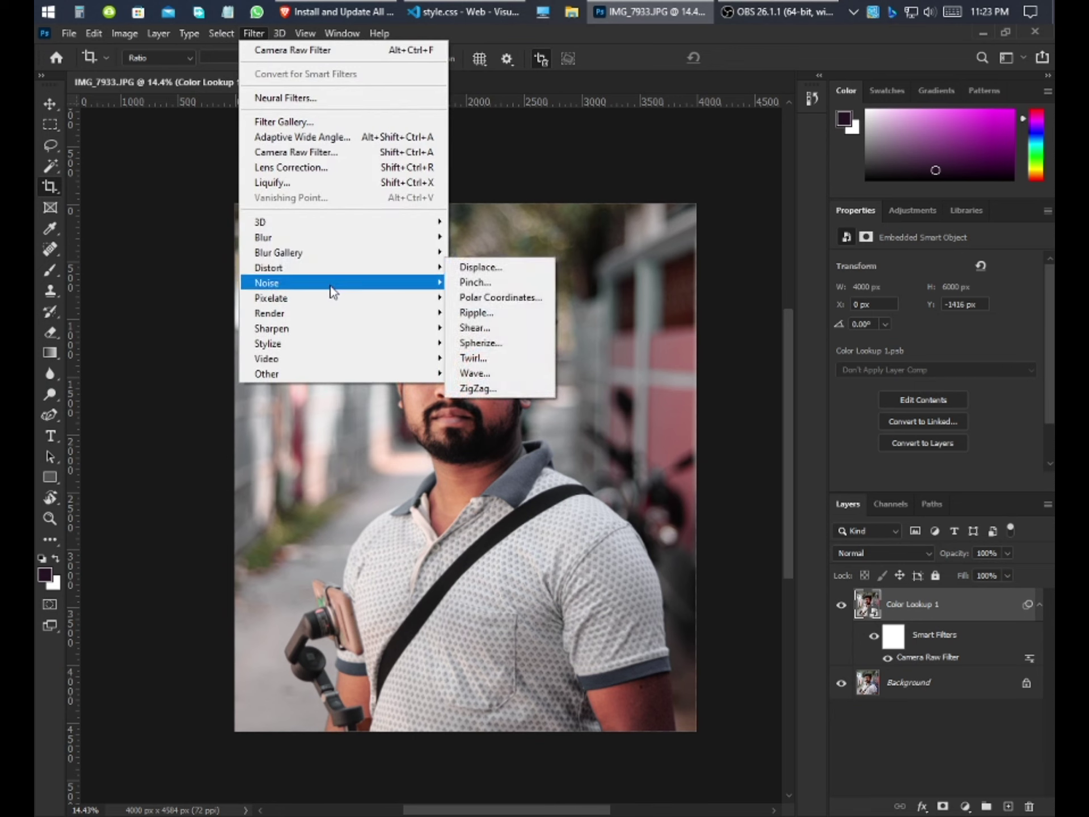
mouse_move(330, 330)
left_click(482, 401)
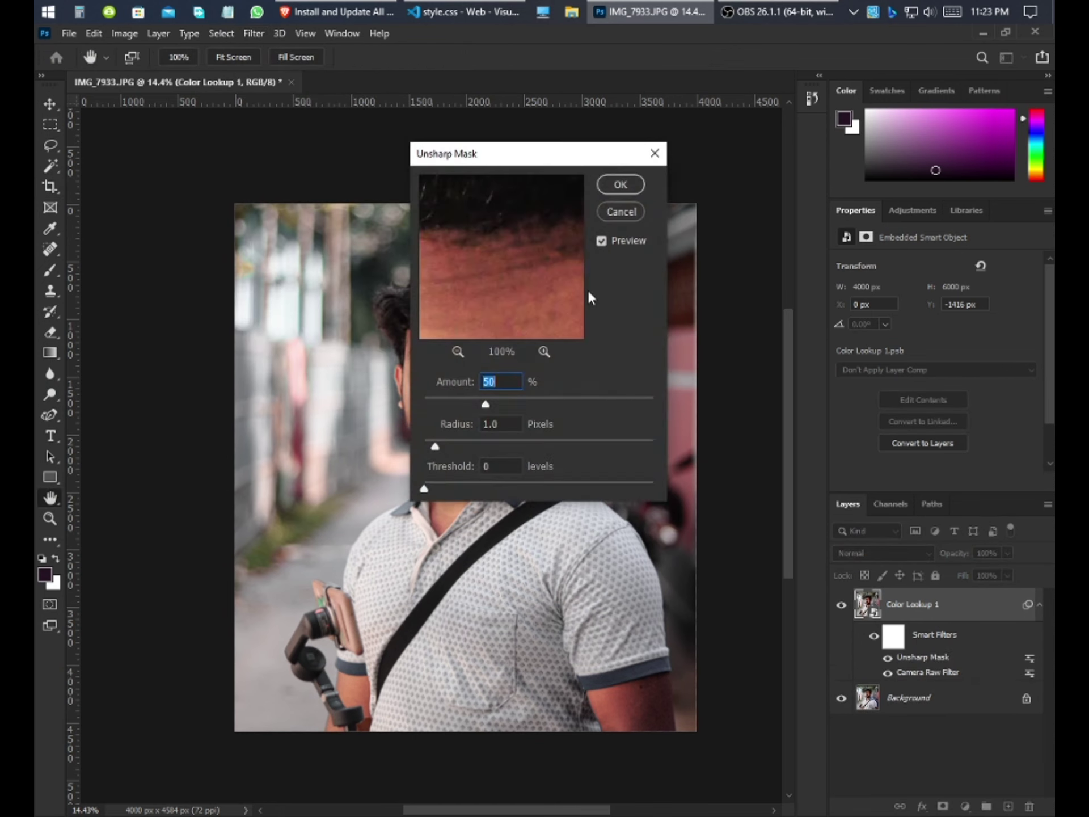
left_click_drag(501, 160, 697, 187)
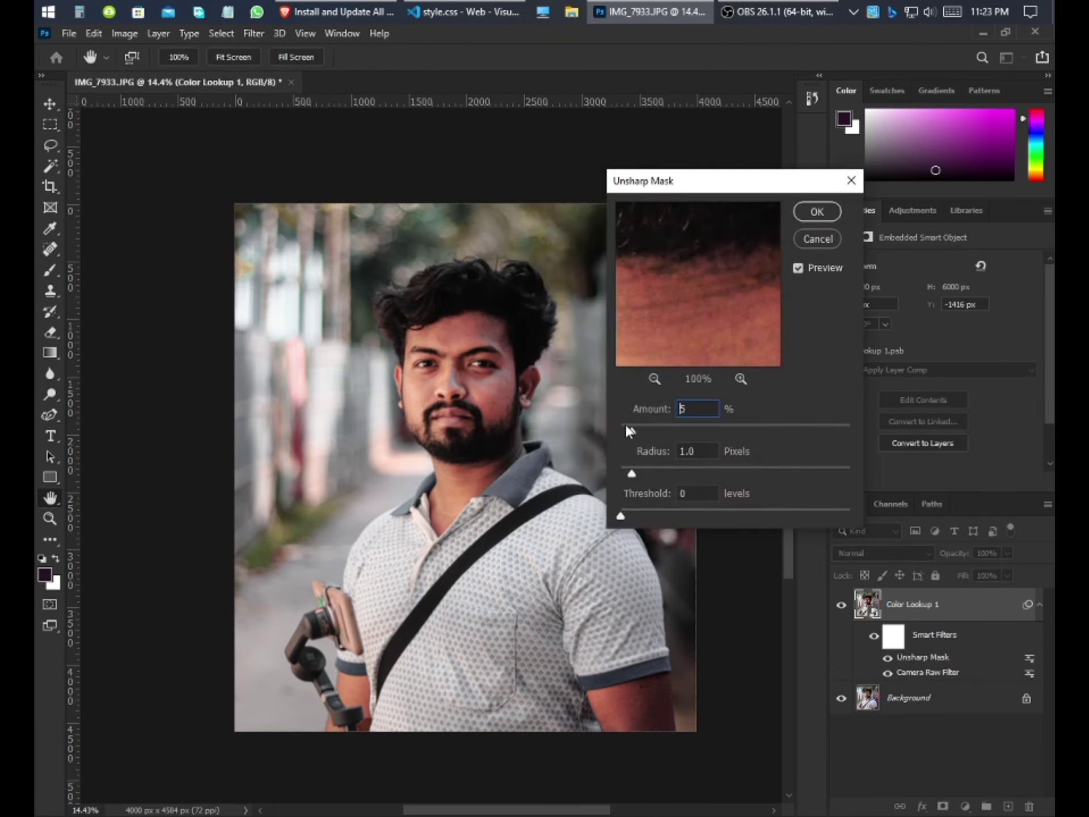
left_click_drag(708, 324, 767, 292)
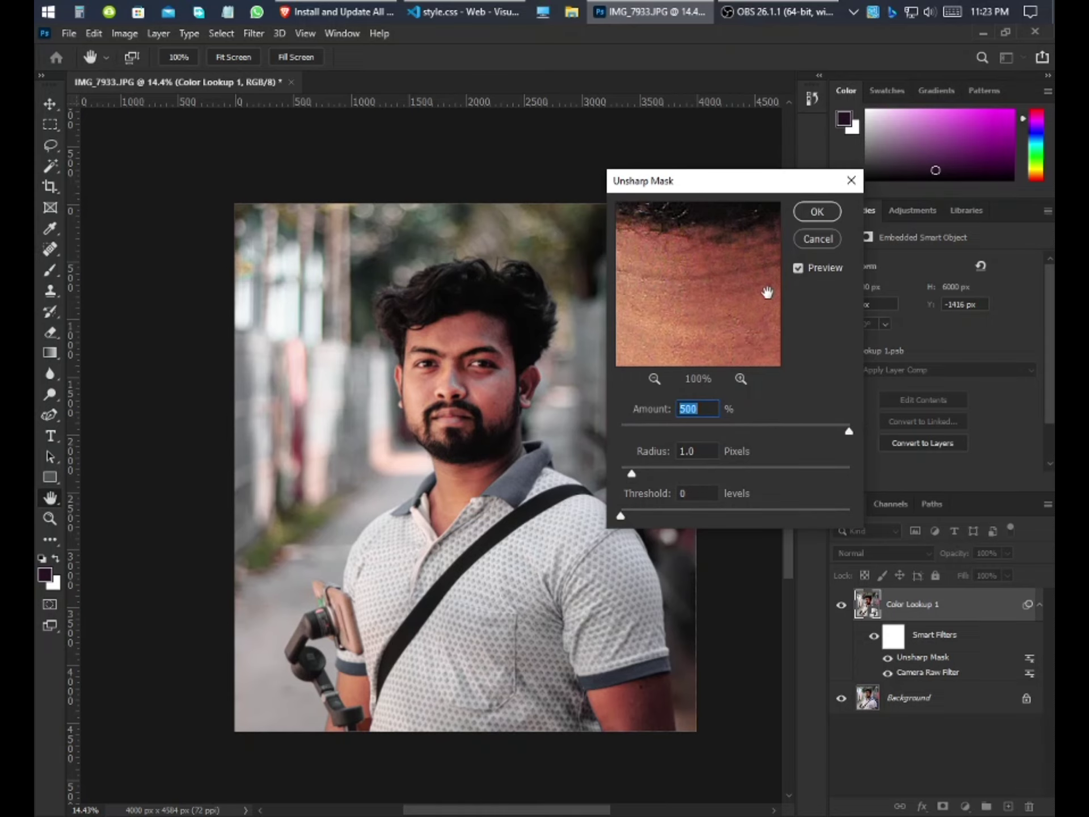
left_click(817, 211)
Reopen the layer's Camera Raw smart filter for editing and set the Effects vignetting to -31
key("c")
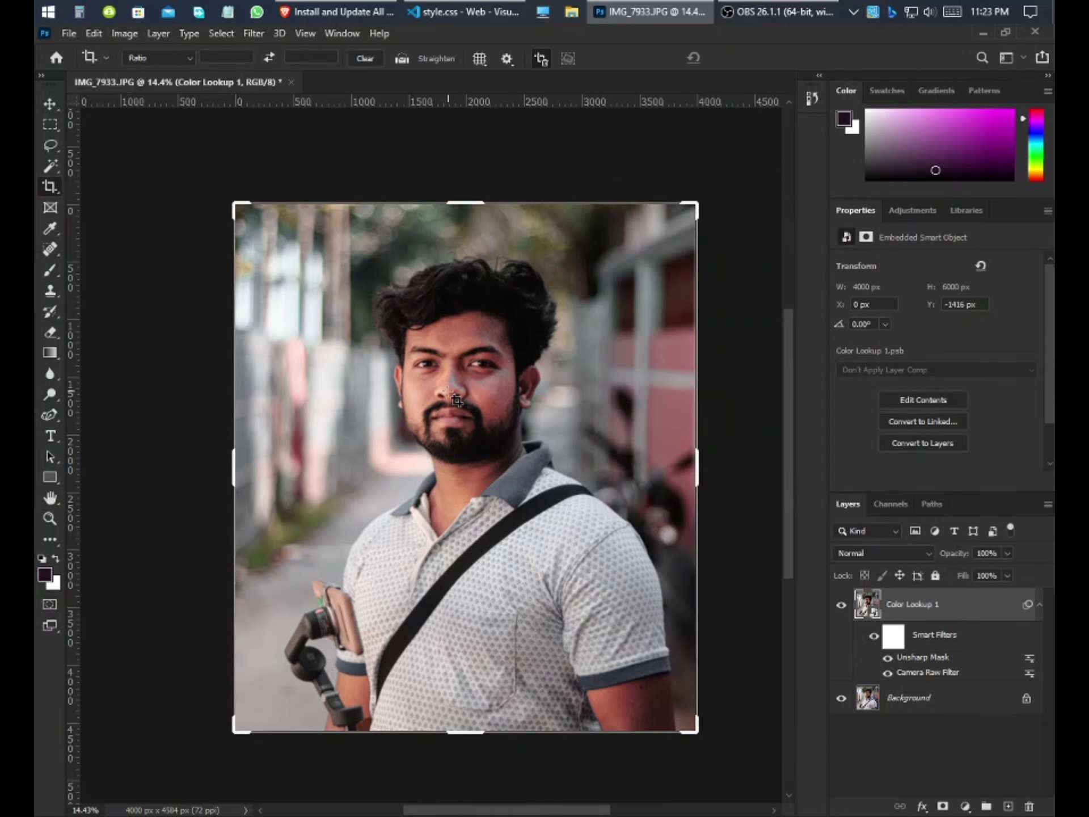
key("v")
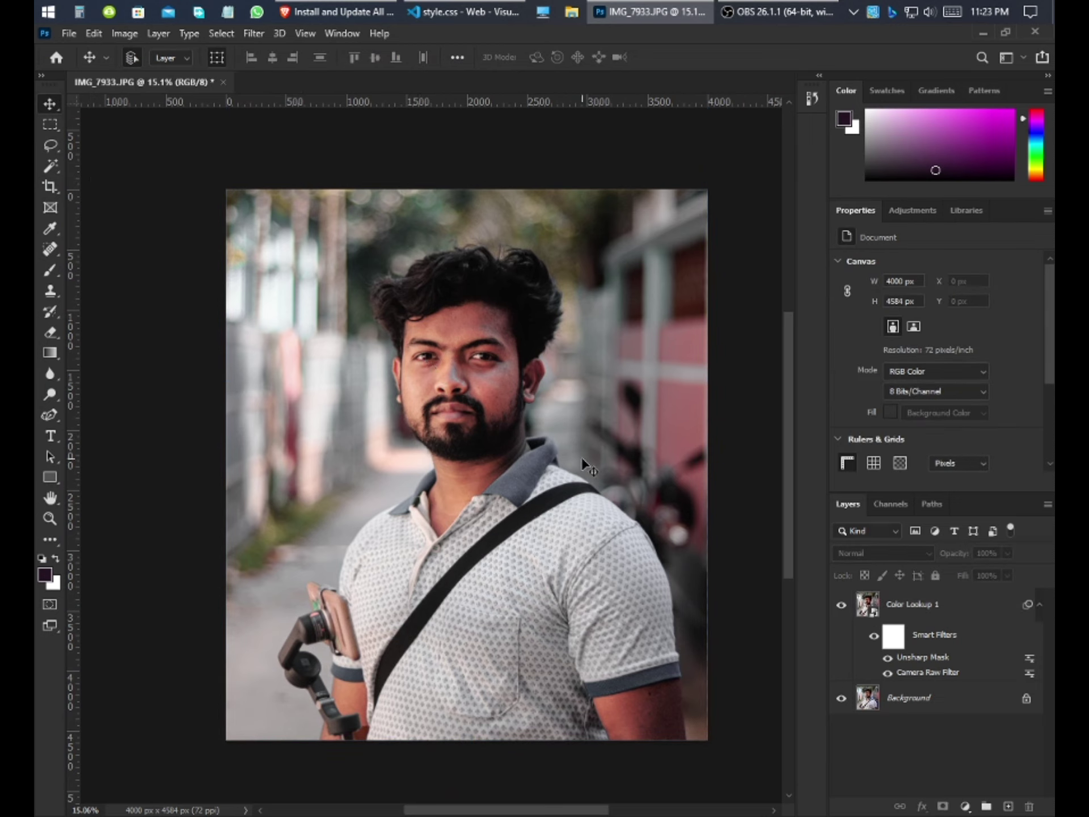
double_click(927, 674)
left_click(561, 336)
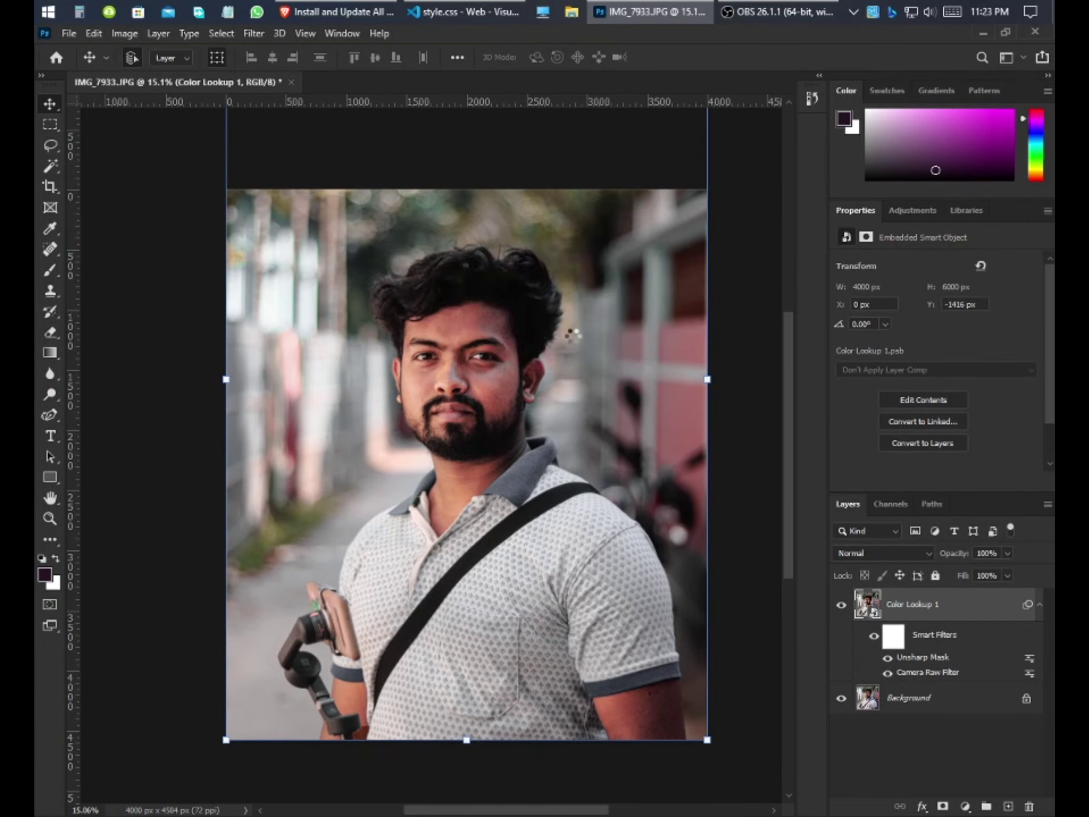
scroll(908, 545, "down", 1)
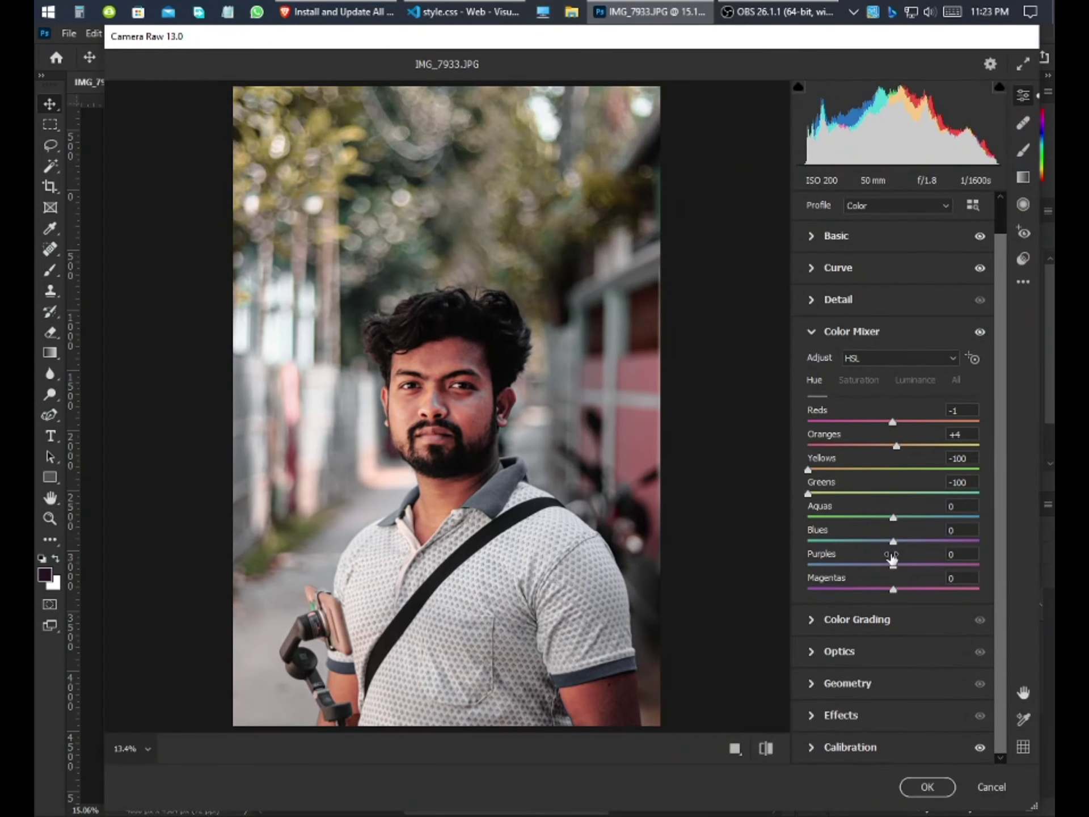
left_click(815, 716)
left_click_drag(825, 556, 800, 562)
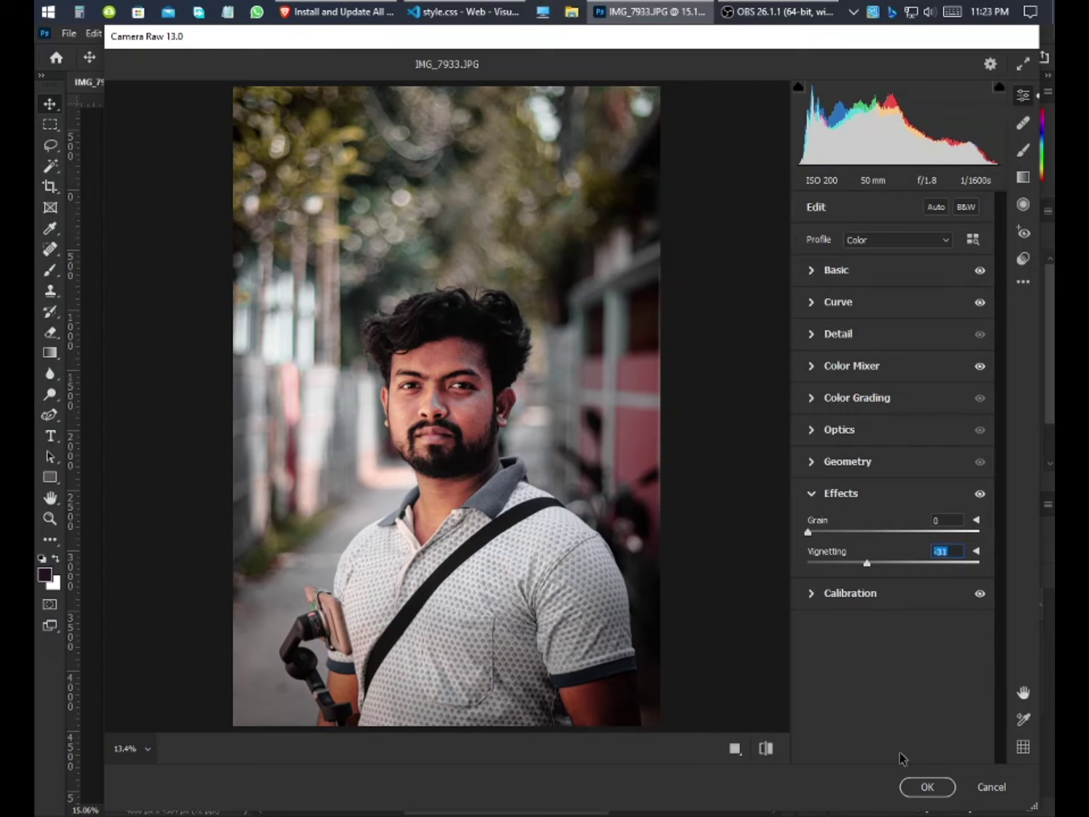
Adjust the Optics settings to darken the photo's edges and apply the Camera Raw changes
left_click(947, 517)
left_click(813, 462)
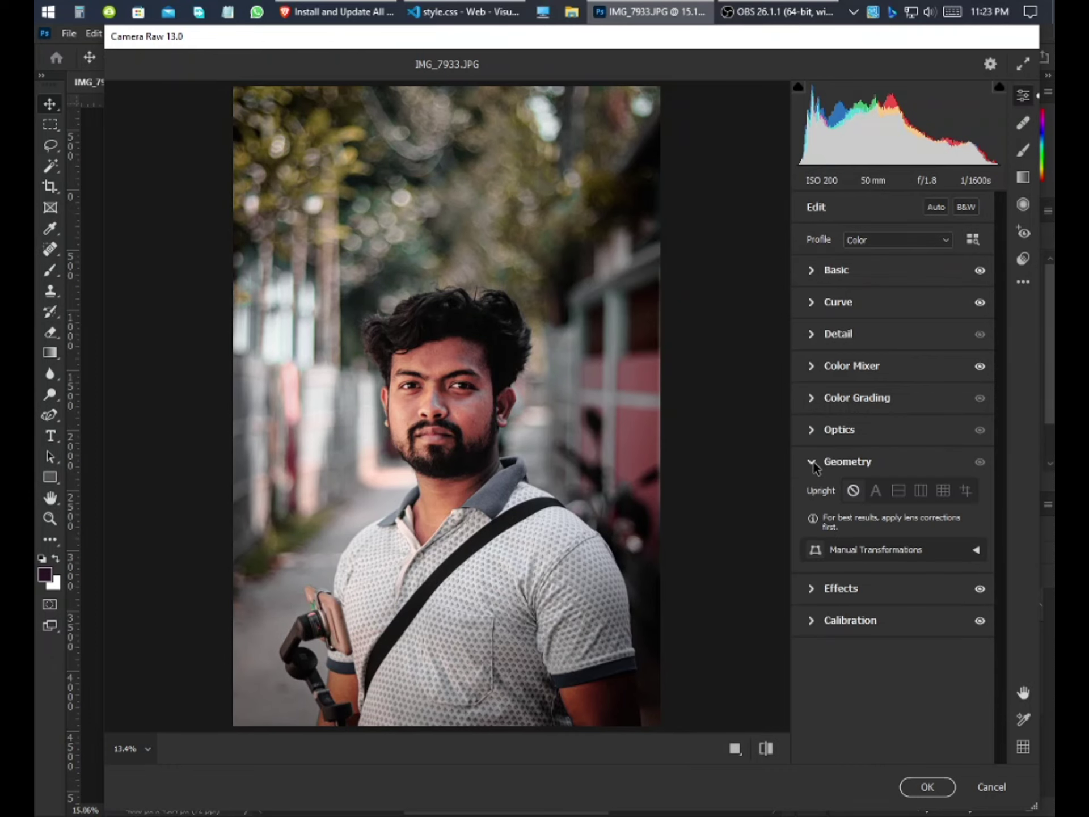
left_click(815, 431)
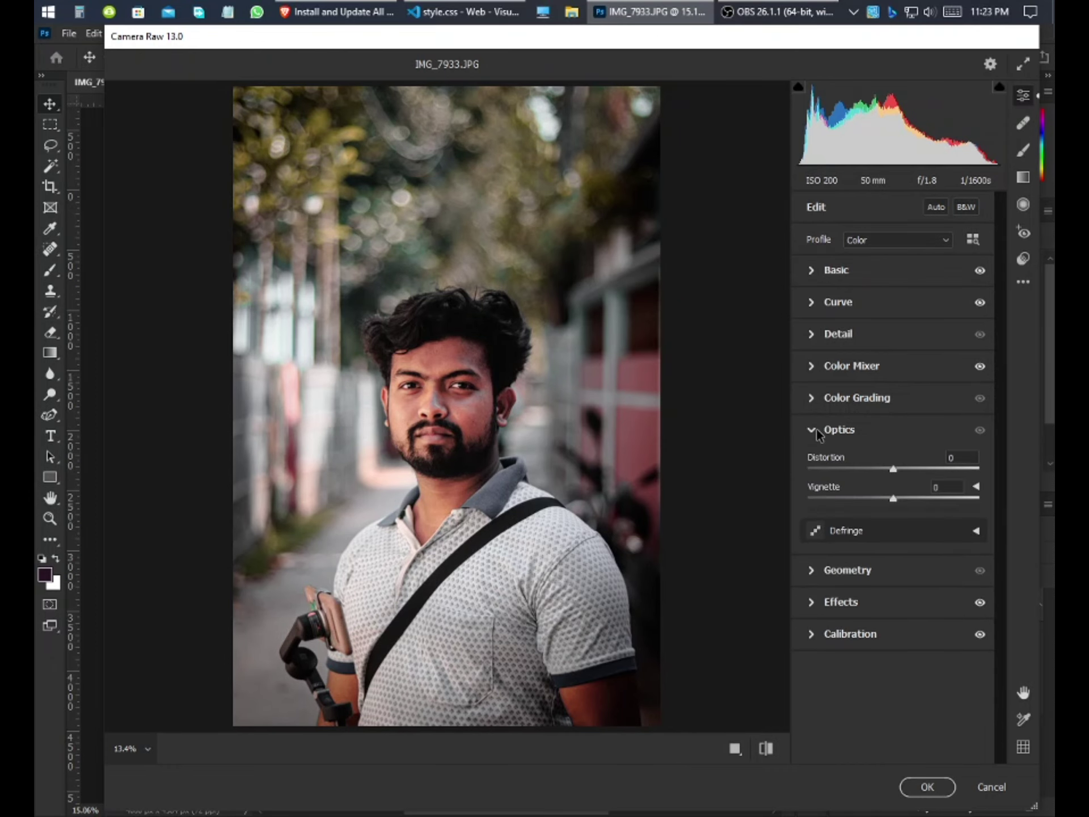
left_click(819, 464)
left_click_drag(820, 464, 786, 492)
left_click(928, 787)
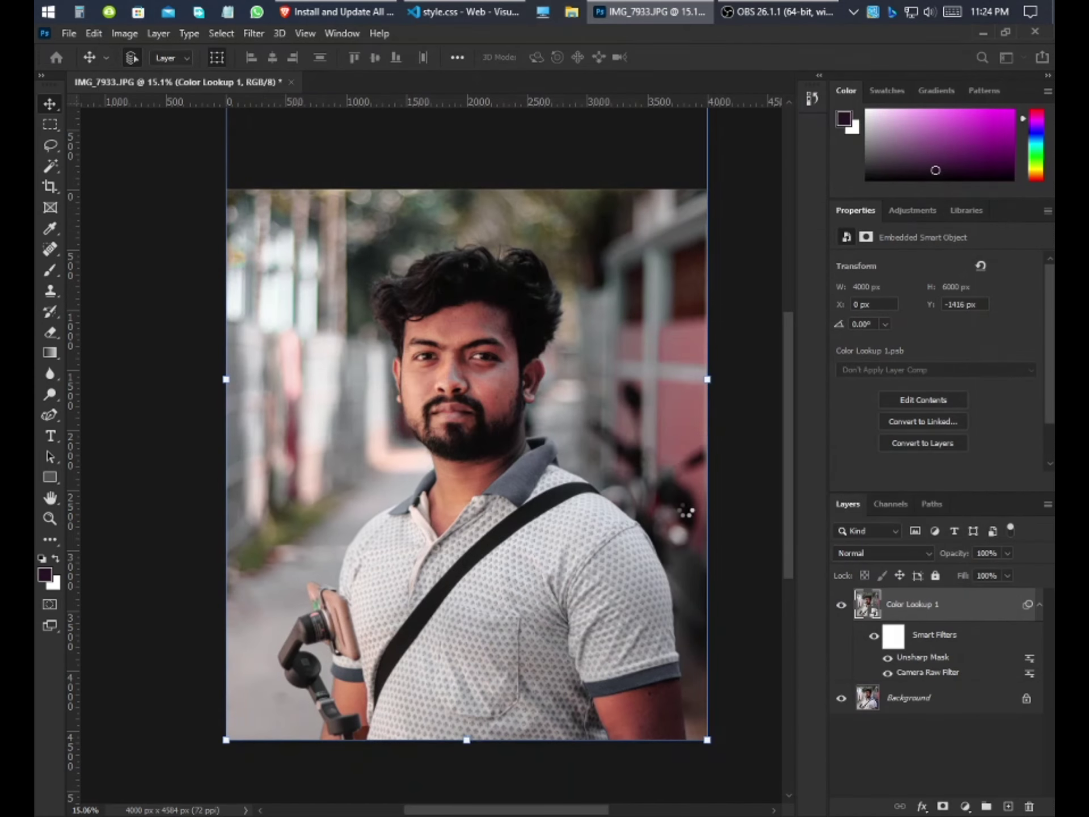
Add a horizontal text layer with the short signature name over the blurred background in the photo's upper right area
left_click(747, 499)
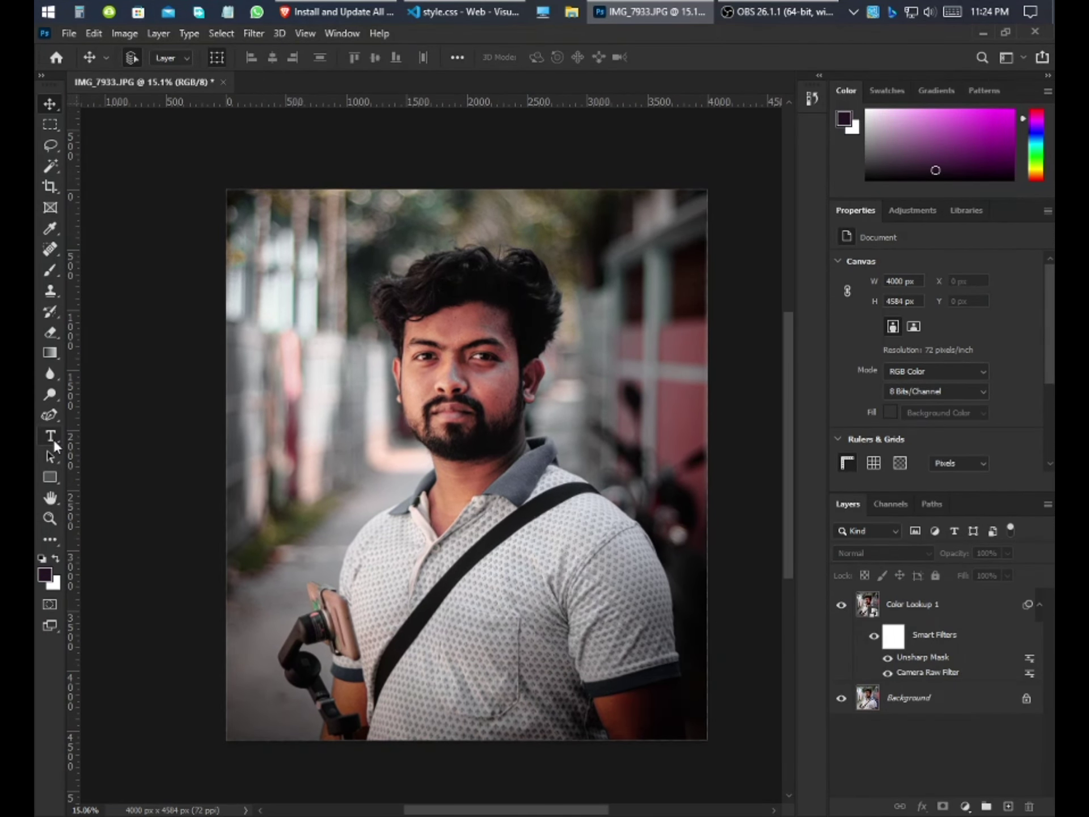
key("t")
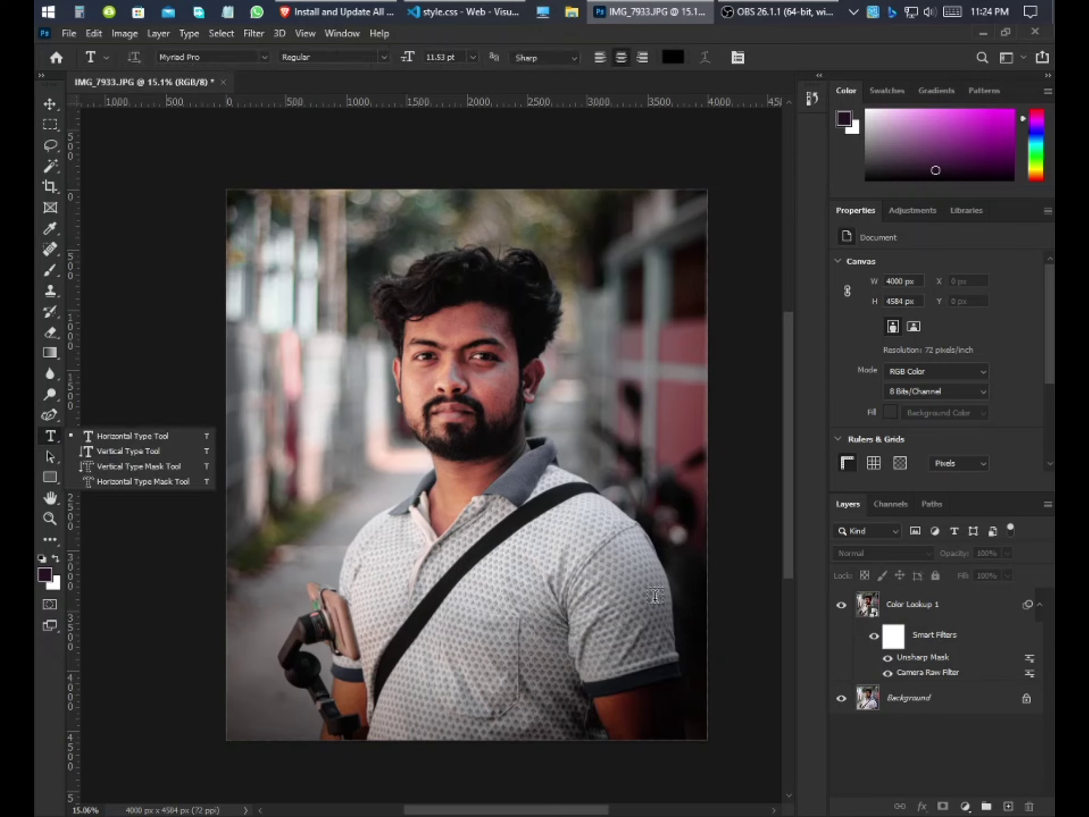
left_click(644, 224)
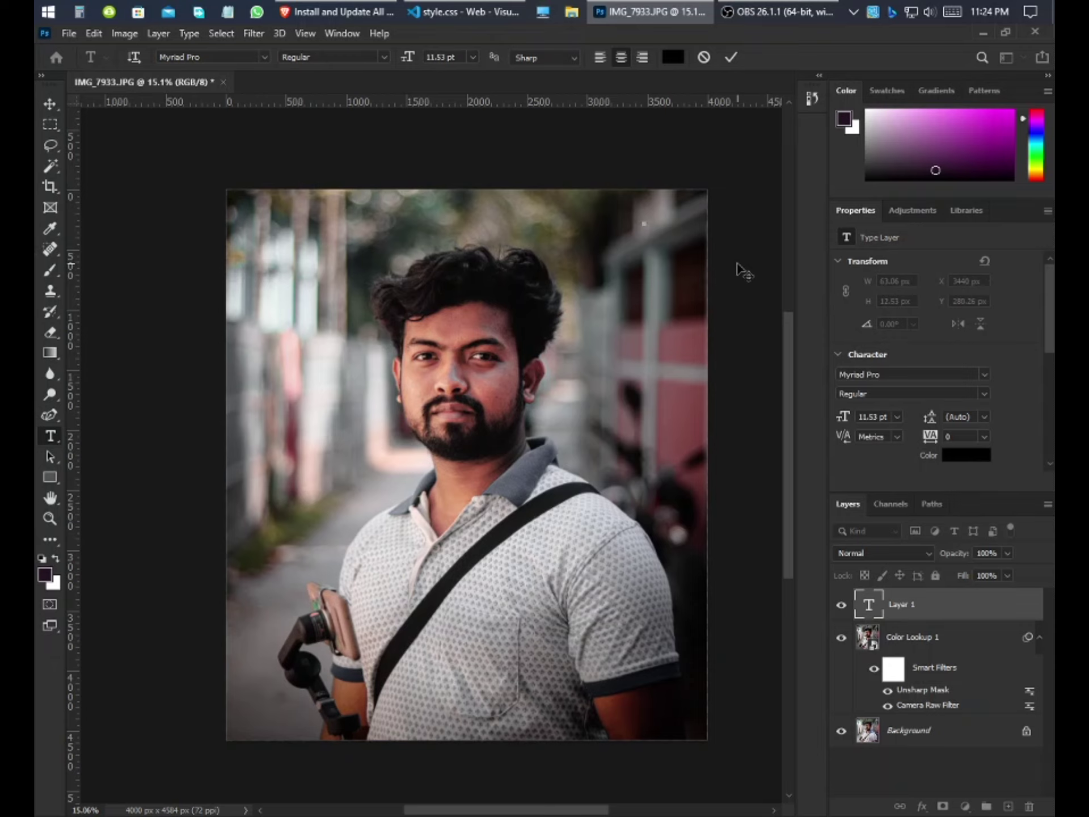
type("jim")
key("ctrl+Return")
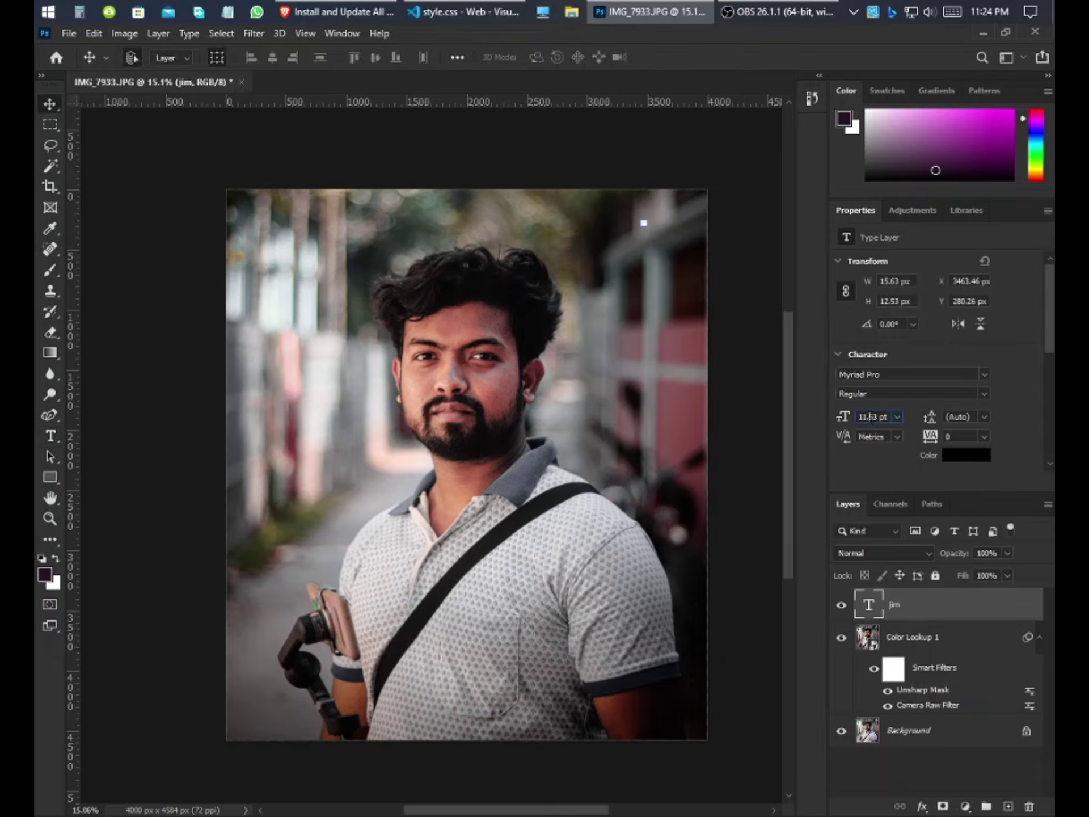
Set the signature text's font size to 100 pt
scroll(874, 417, "up", 20)
scroll(889, 417, "up", 20)
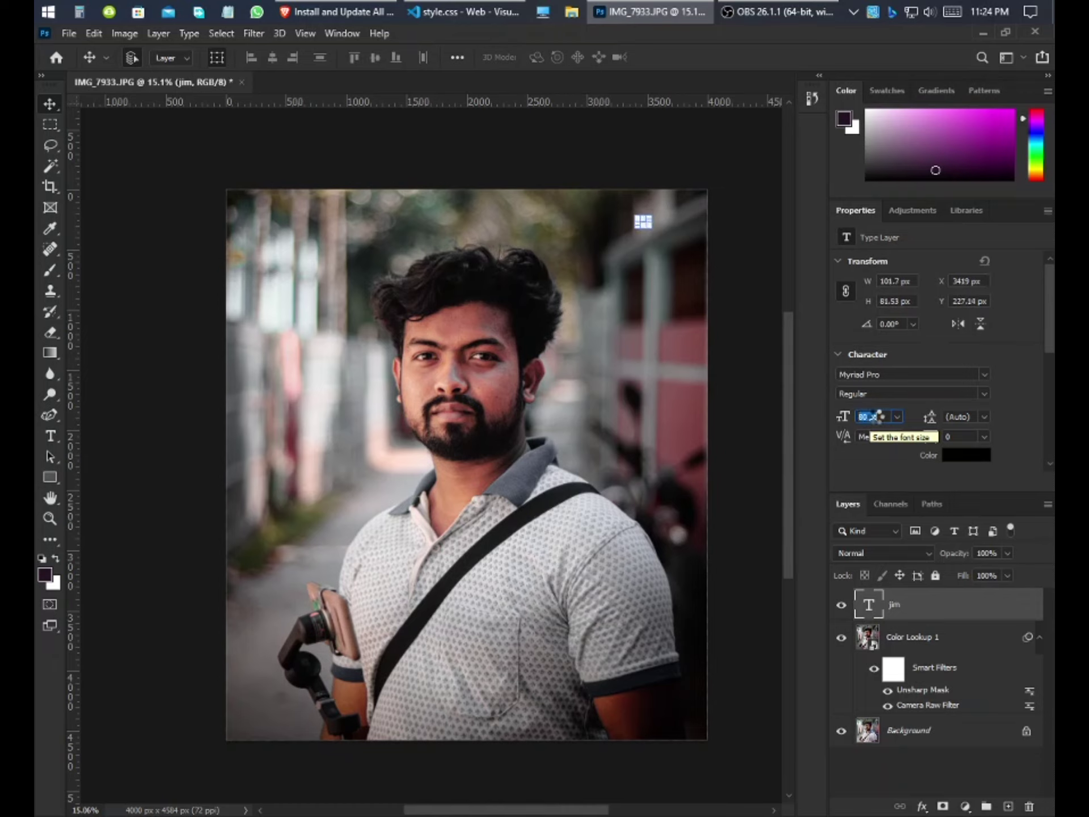
scroll(879, 417, "up", 18)
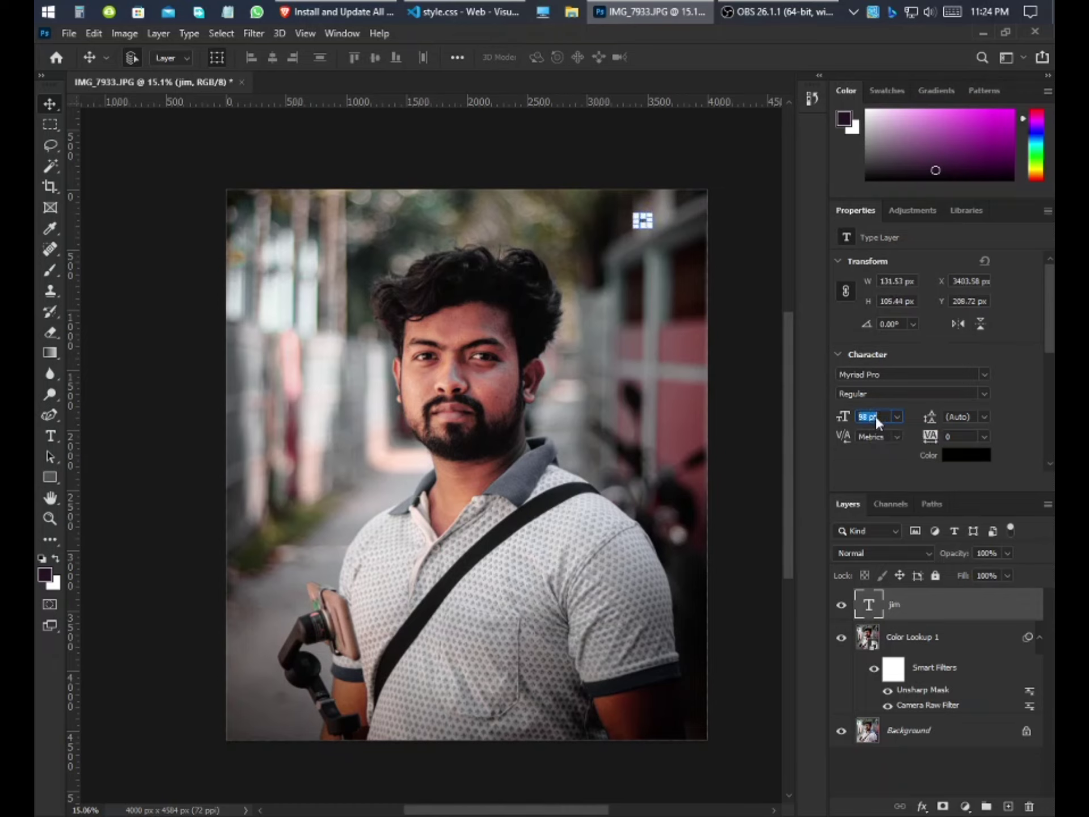
scroll(877, 421, "up", 2)
key("Return")
Enlarge the signature text to about 407 pt and move it onto the man's shirt sleeve just above the dark cuff
left_click_drag(630, 214, 582, 186)
key("Escape")
left_click_drag(654, 227, 637, 642)
left_click(787, 59)
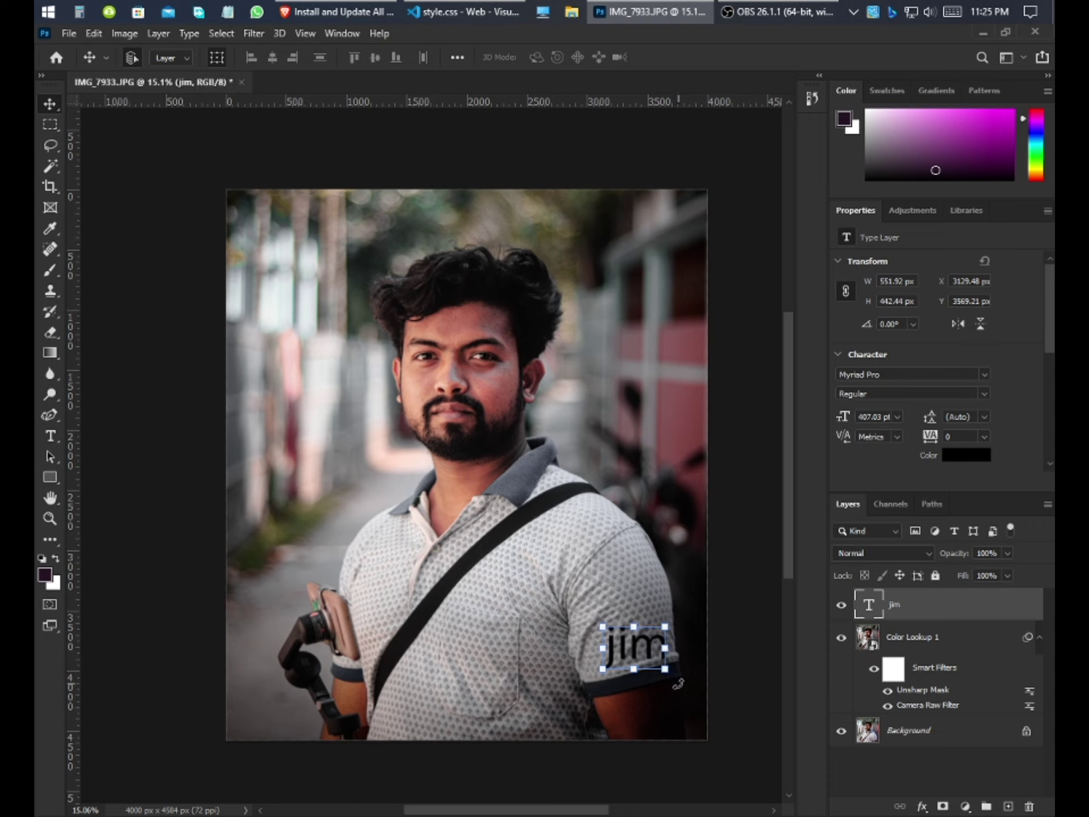
Rotate the sleeve text about -15° and scale it down to about 52%, placing it at the sleeve's outer edge
left_click_drag(679, 684, 706, 644)
left_click_drag(598, 636, 631, 643)
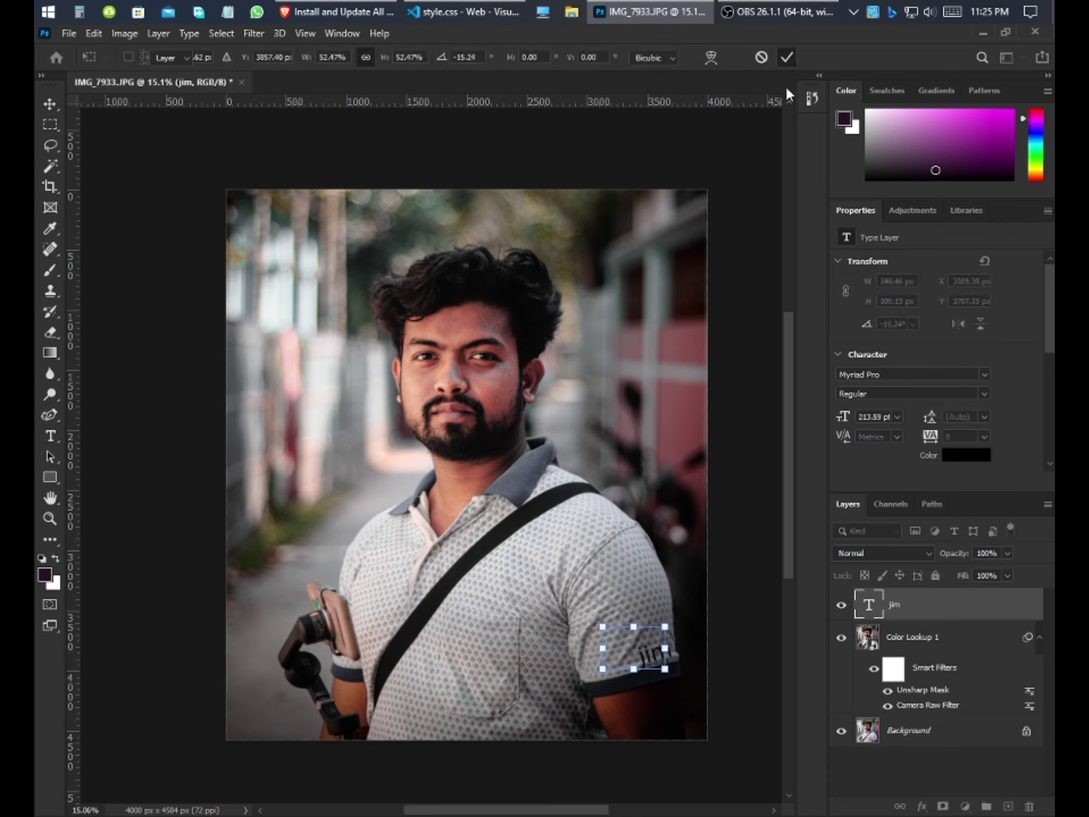
left_click(786, 57)
Change the signature text's colour to light grey and deselect the layer
left_click(965, 454)
left_click(468, 563)
left_click_drag(468, 564, 620, 522)
left_click(701, 177)
left_click(744, 374)
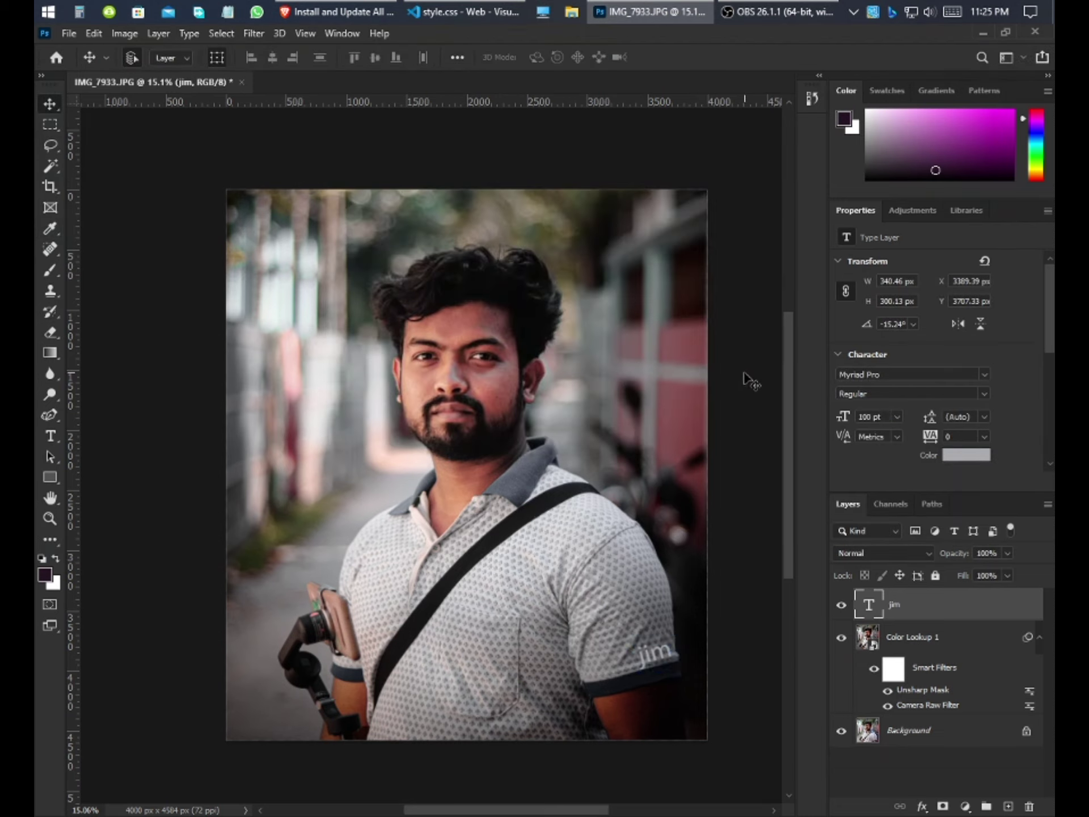
Move the signature text onto the dark sleeve cuff and scale it down to about 50% so it fits within the band
left_click(656, 664)
scroll(653, 672, "up", 3)
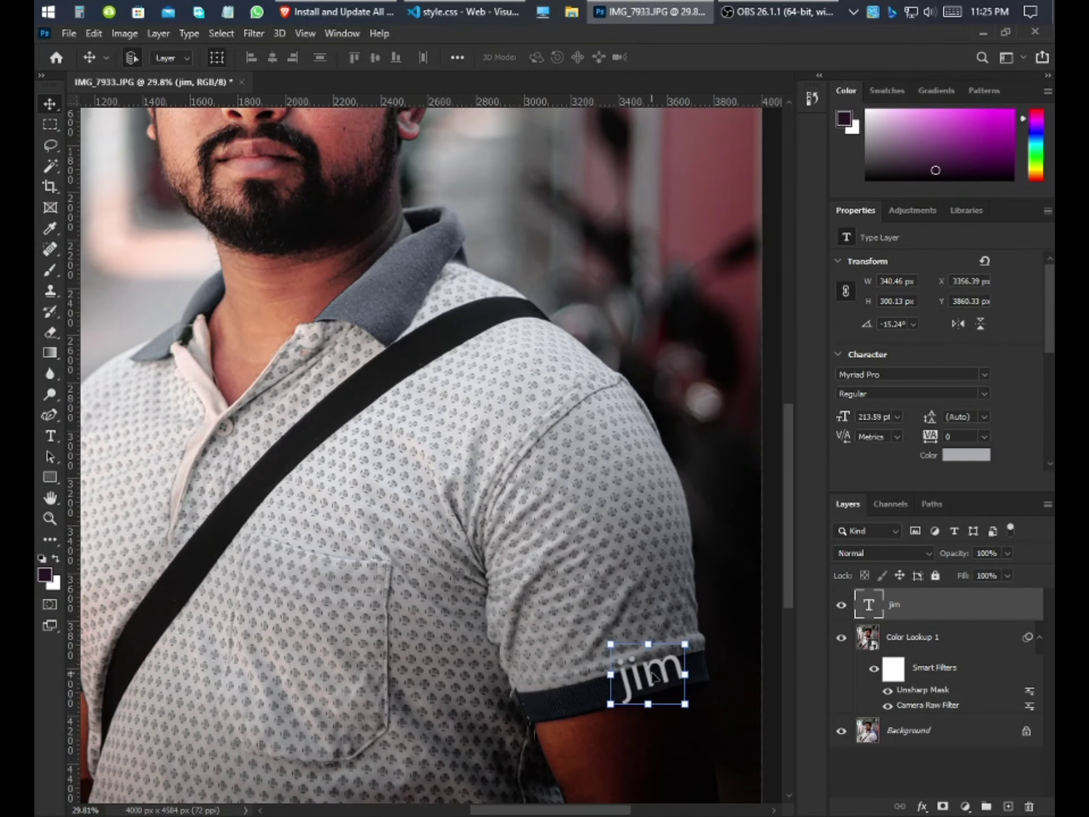
scroll(653, 675, "up", 3)
key("ctrl+t")
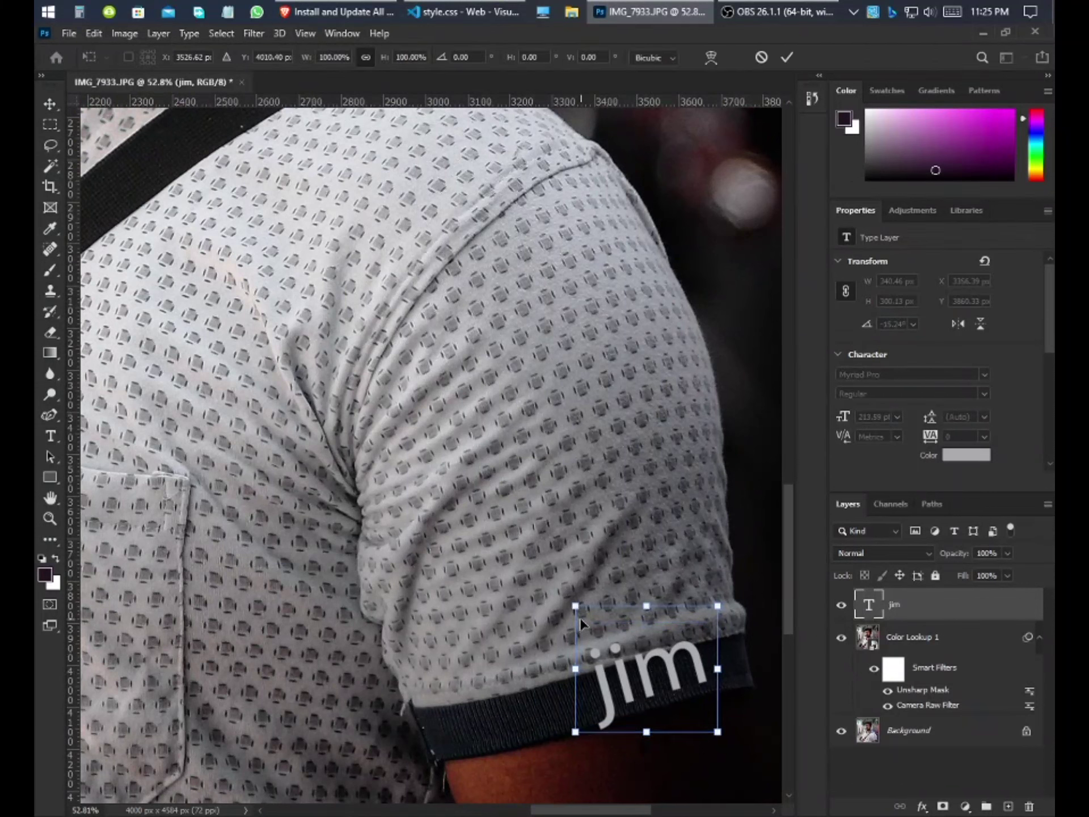
left_click_drag(576, 606, 605, 631)
left_click_drag(618, 644, 606, 636)
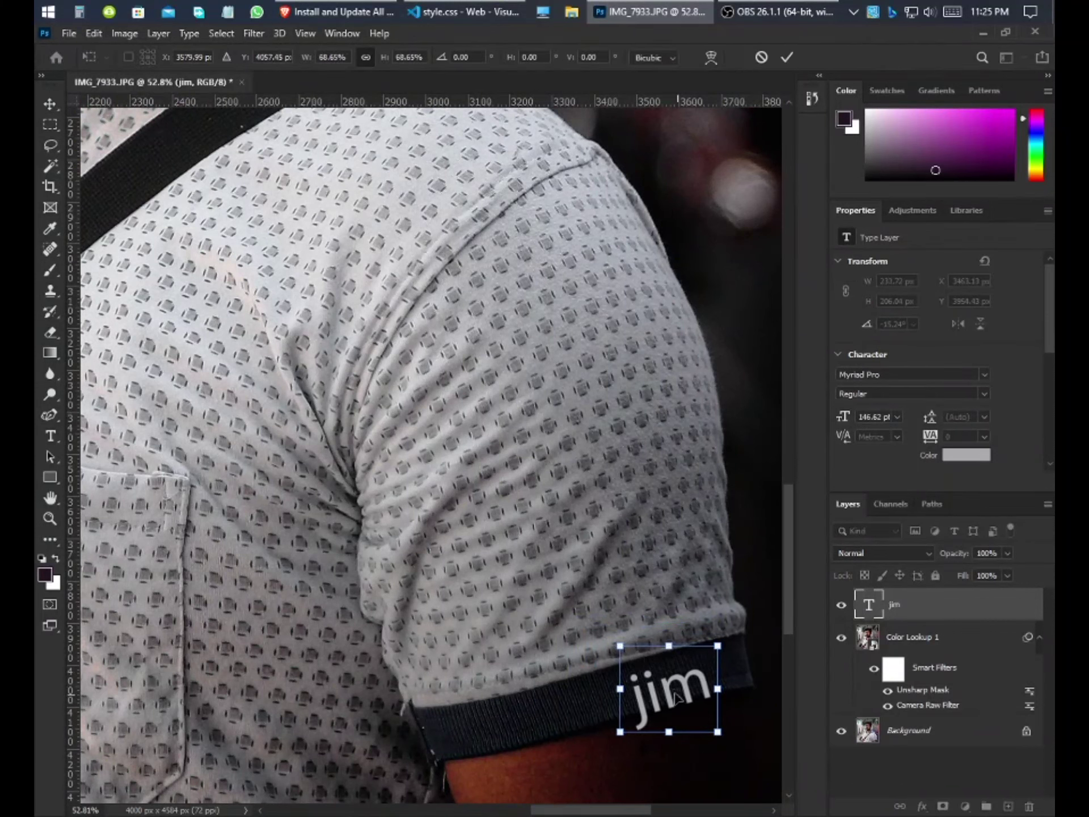
left_click_drag(718, 732, 648, 691)
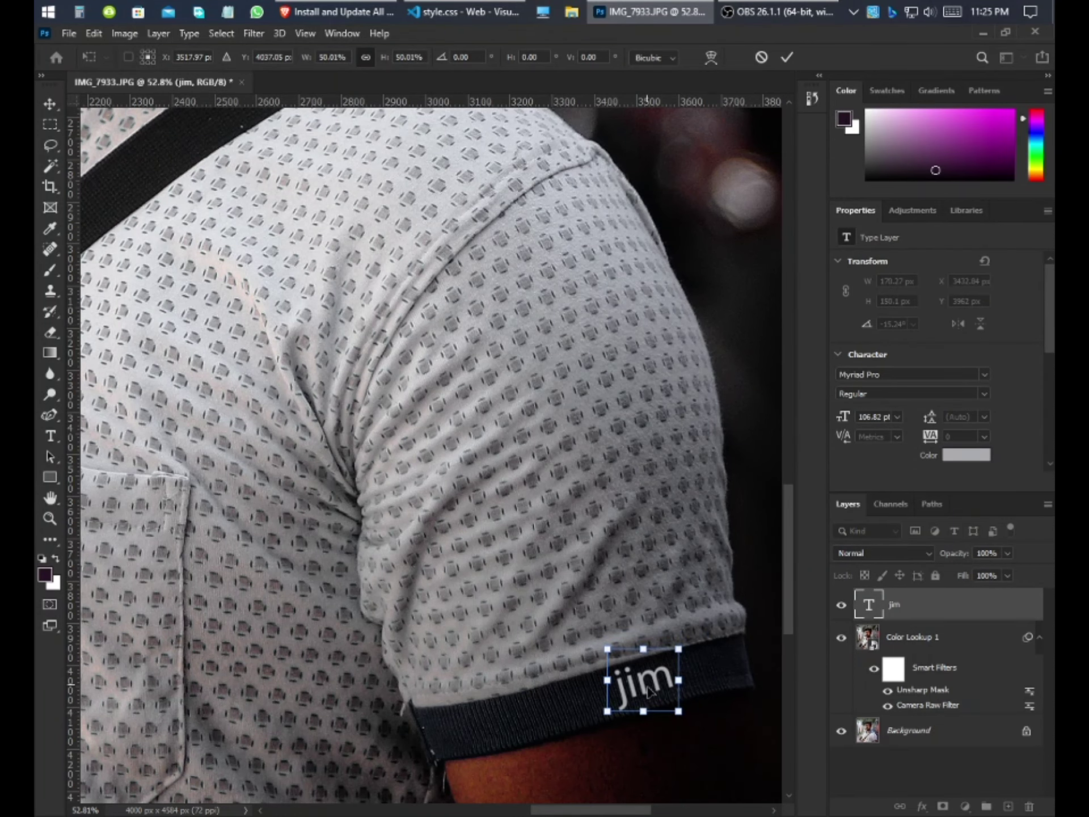
left_click(786, 57)
View the whole photo and compare it before and after grading by toggling the Color Lookup 1 layer's visibility
left_click(535, 261)
scroll(536, 261, "down", 5)
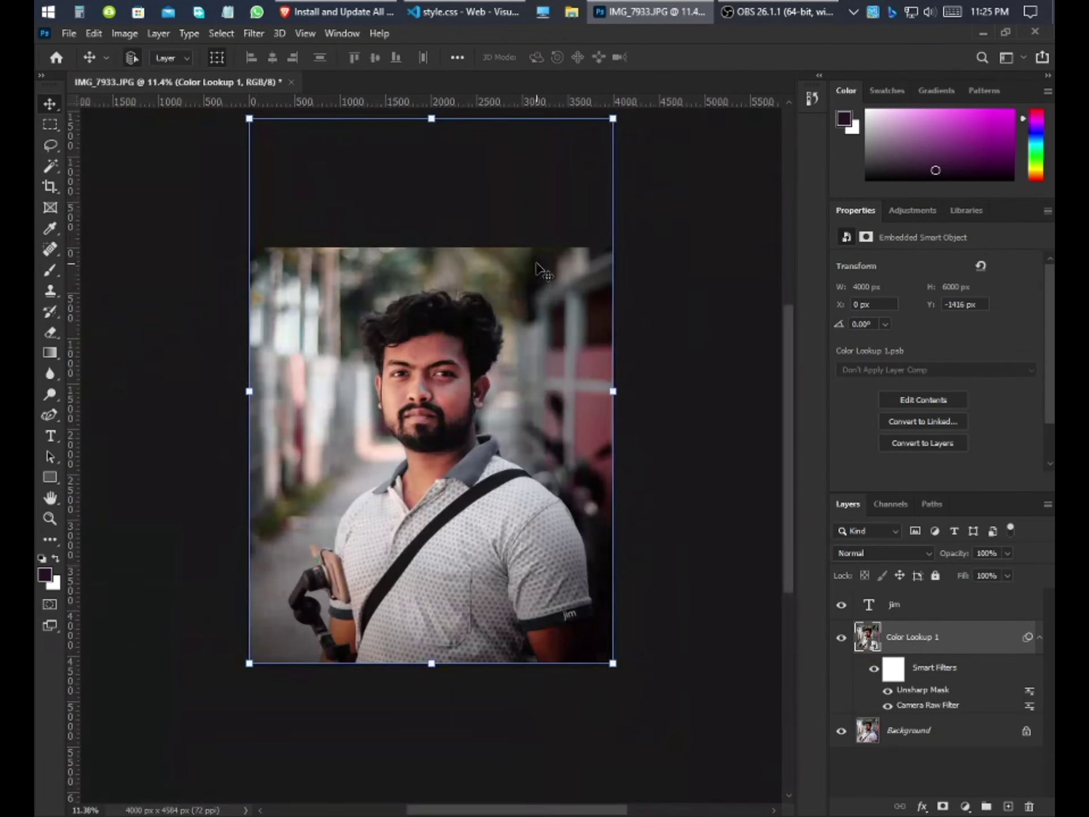
left_click(660, 284)
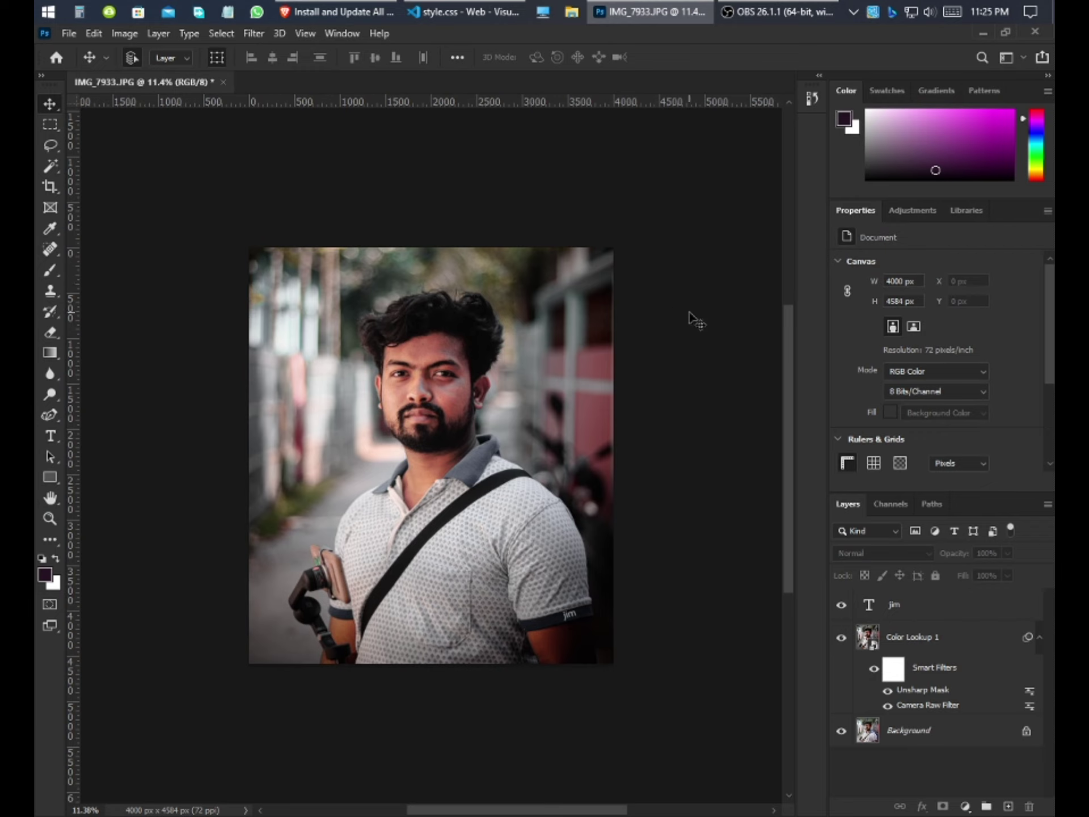
left_click(843, 637)
left_click(845, 638)
left_click(844, 639)
left_click(844, 639)
left_click(767, 9)
left_click(885, 605)
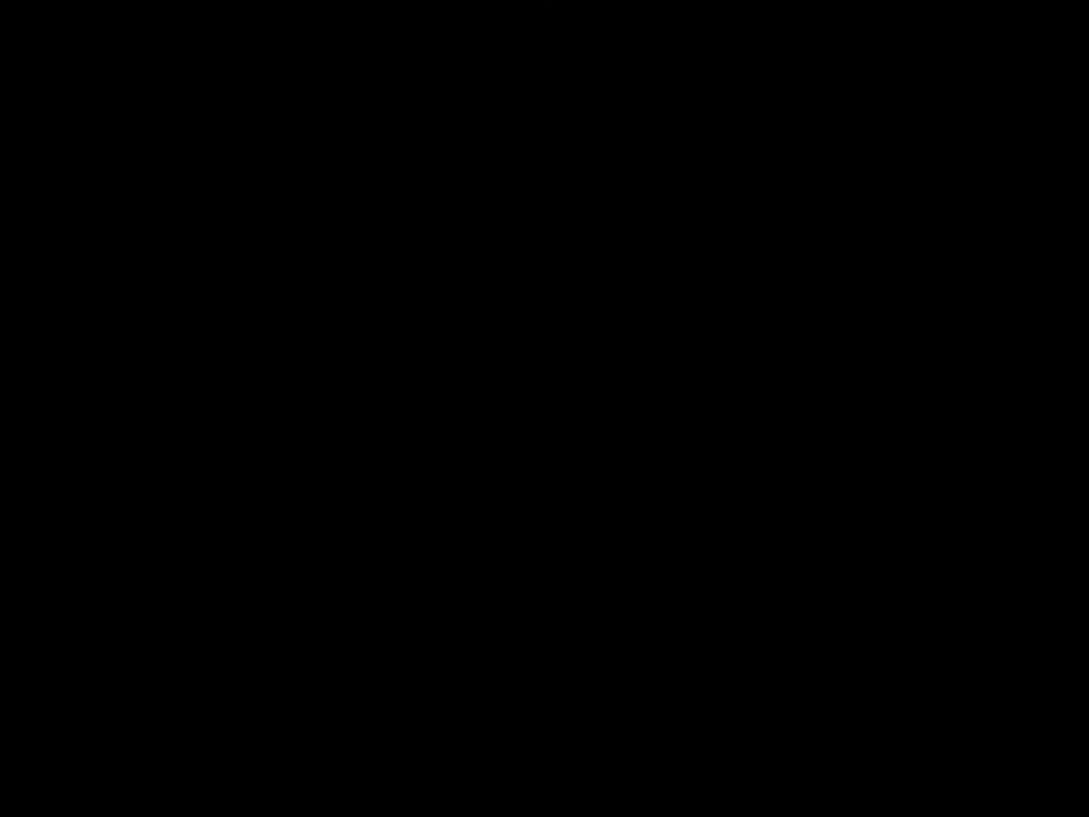